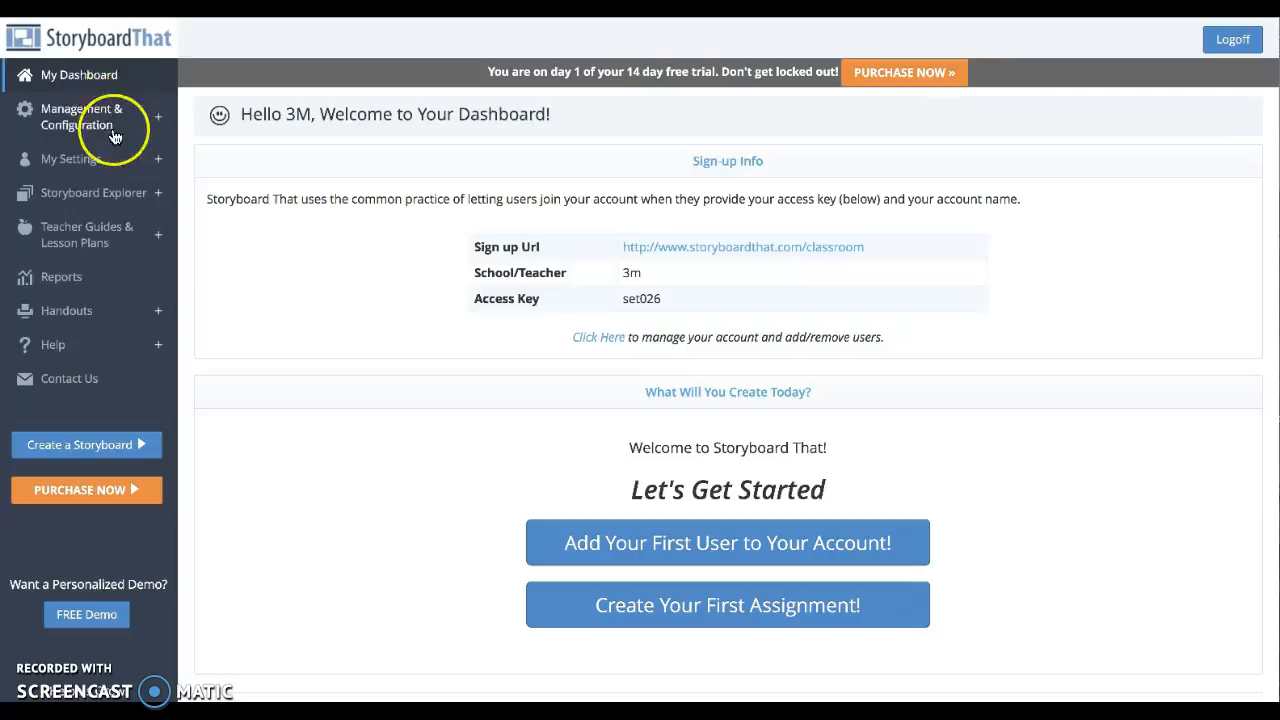
Step: View the list of your own saved storyboards in the Storyboard Explorer
click(109, 202)
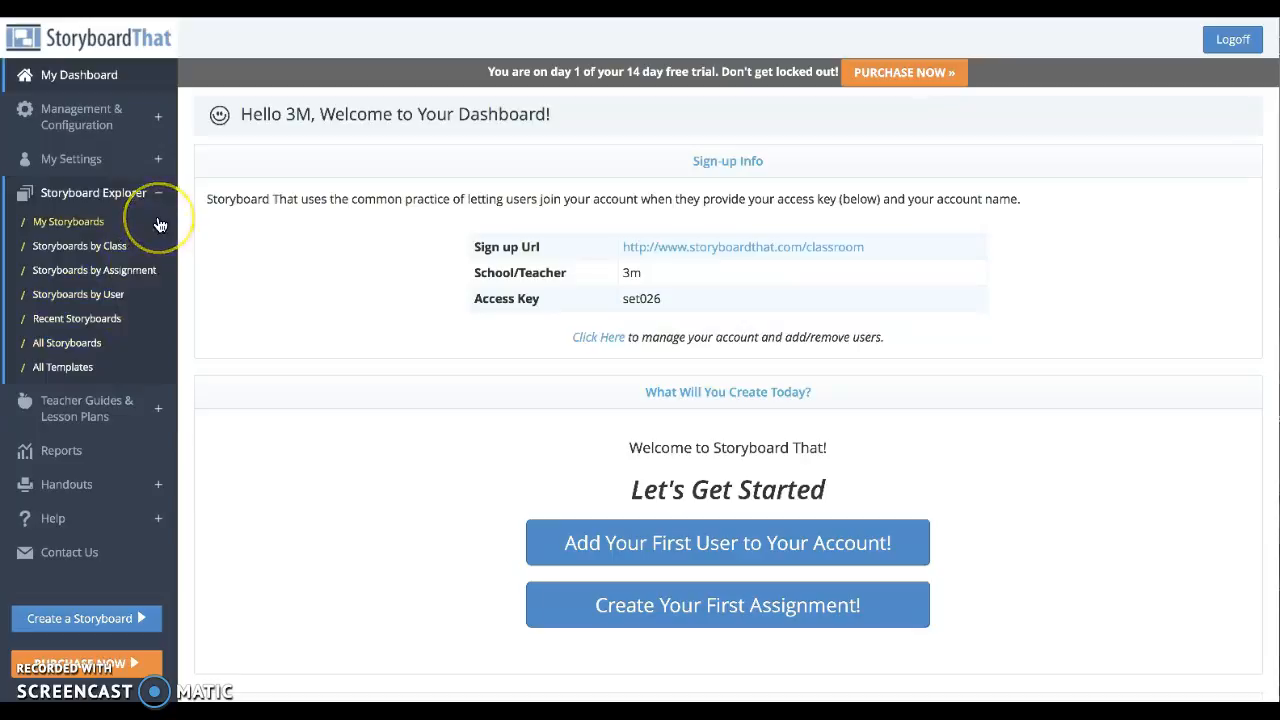
click(94, 222)
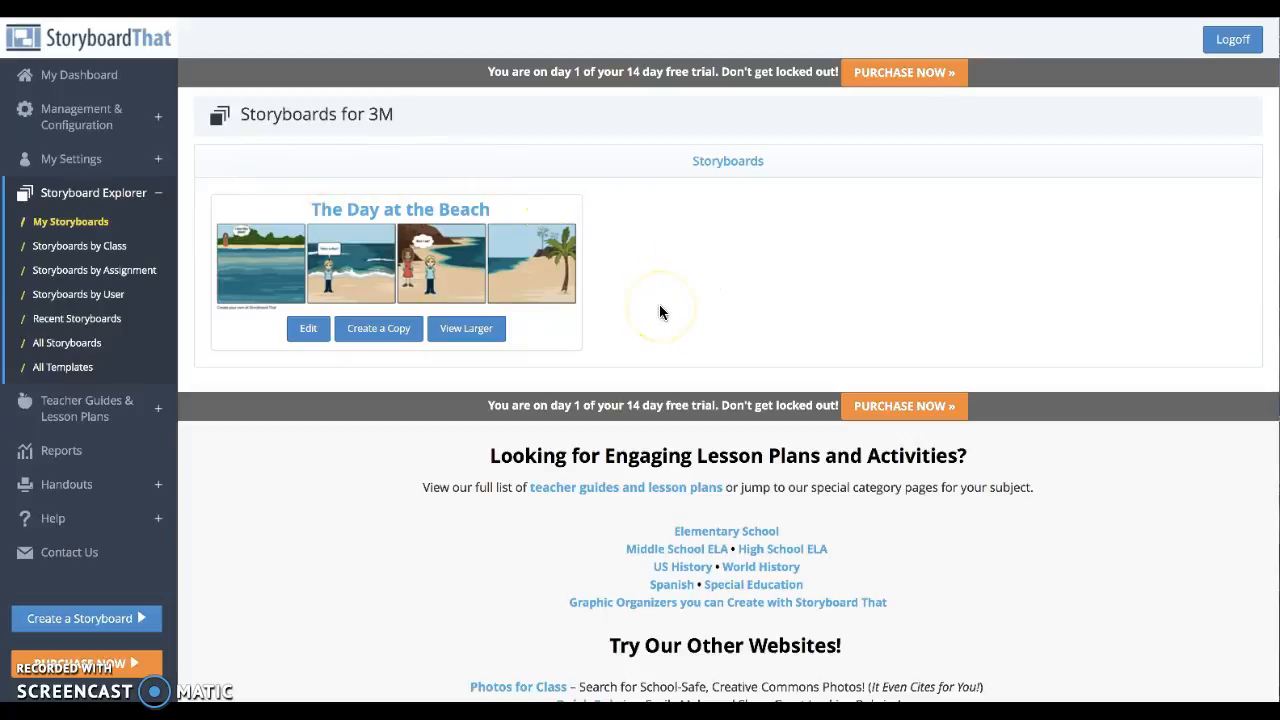
Step: Return to the dashboard and start creating a new storyboard
click(117, 79)
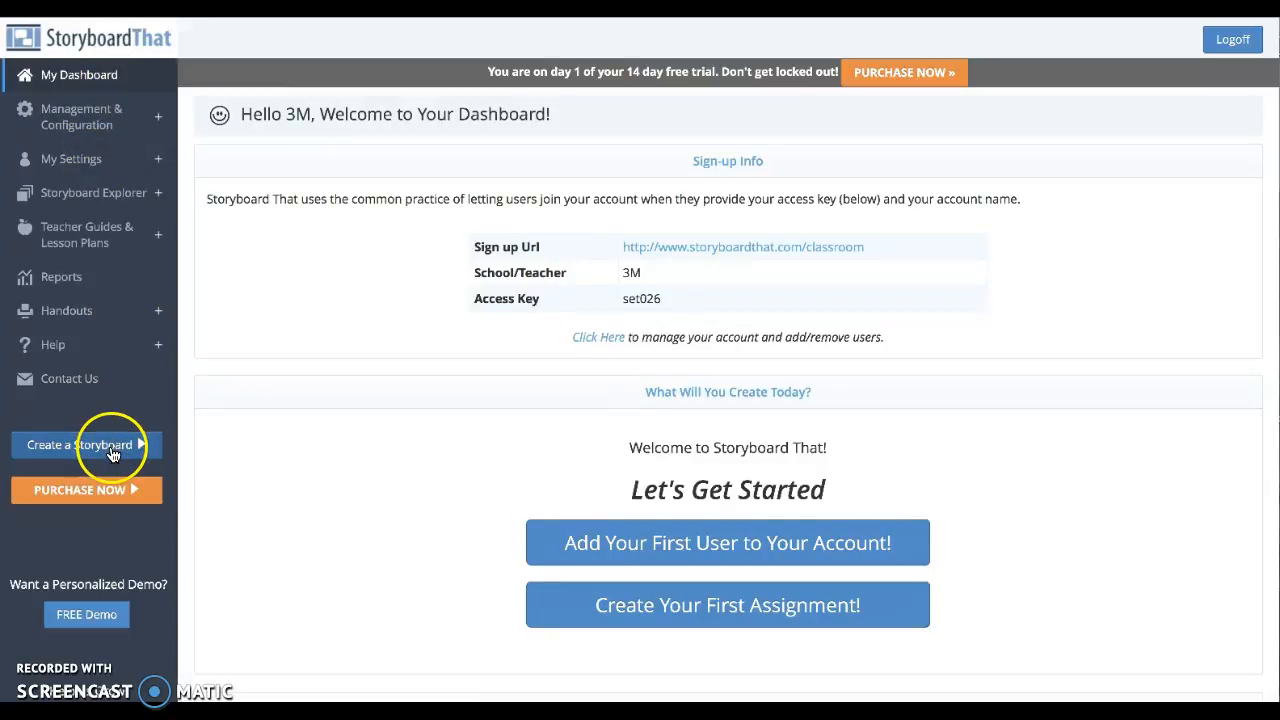
click(113, 452)
click(113, 452)
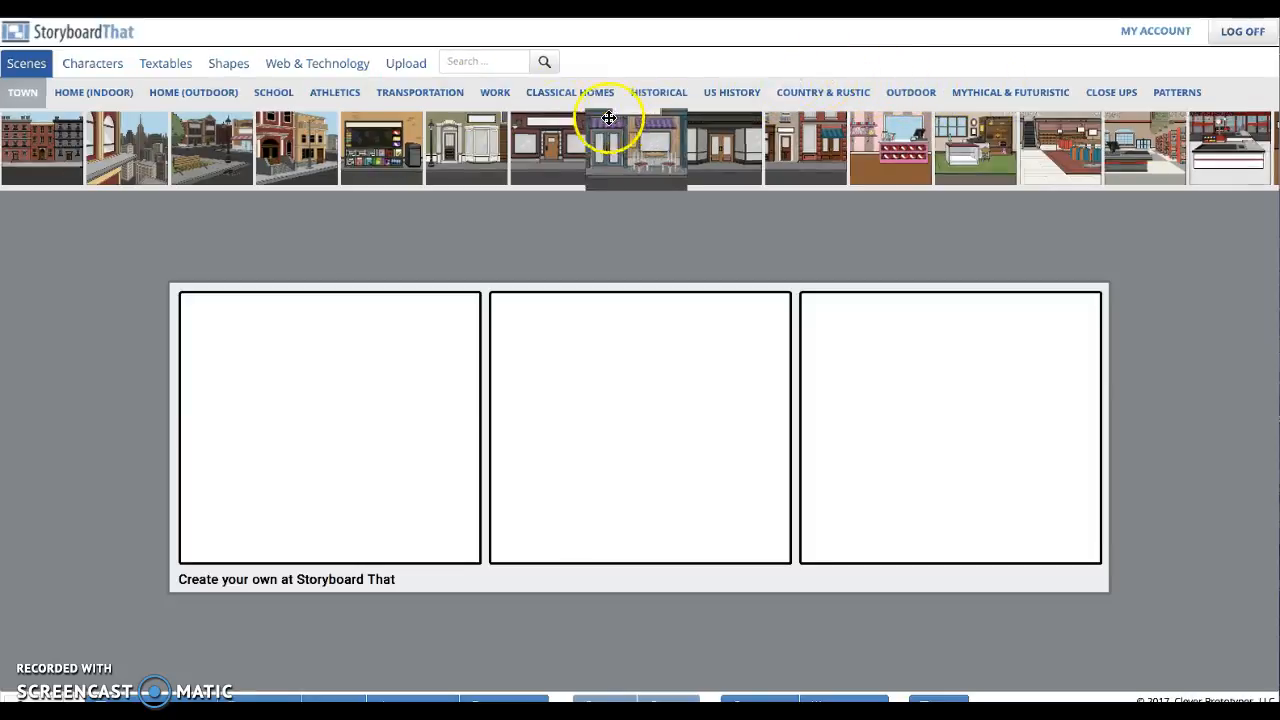
Step: Place the School scene of the hallway with a row of blue lockers in the first storyboard cell
click(273, 95)
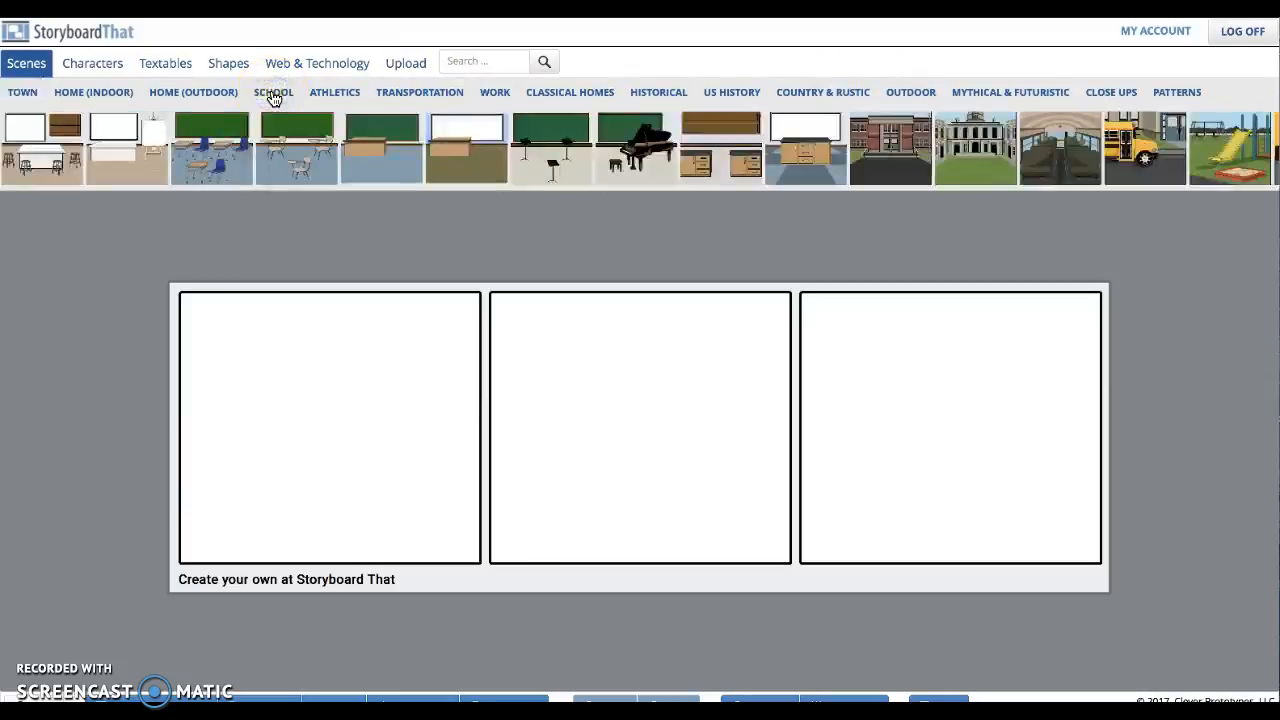
drag(194, 163, 1235, 149)
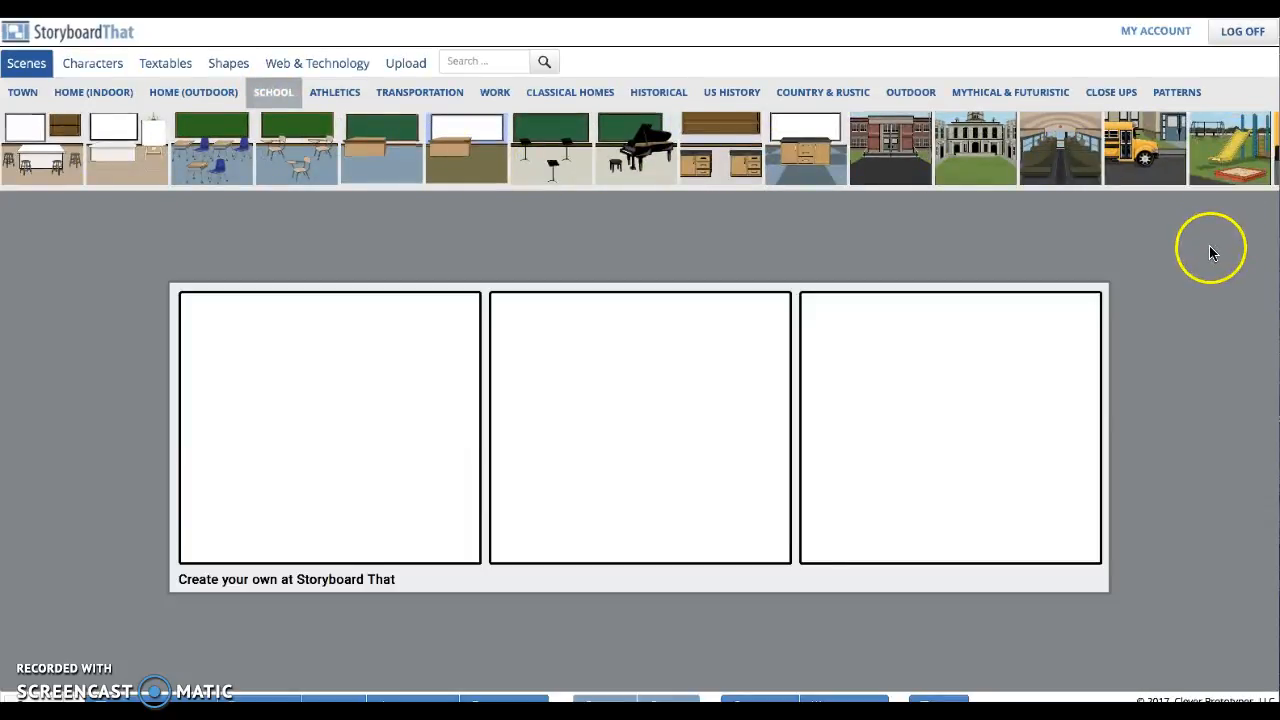
click(1222, 148)
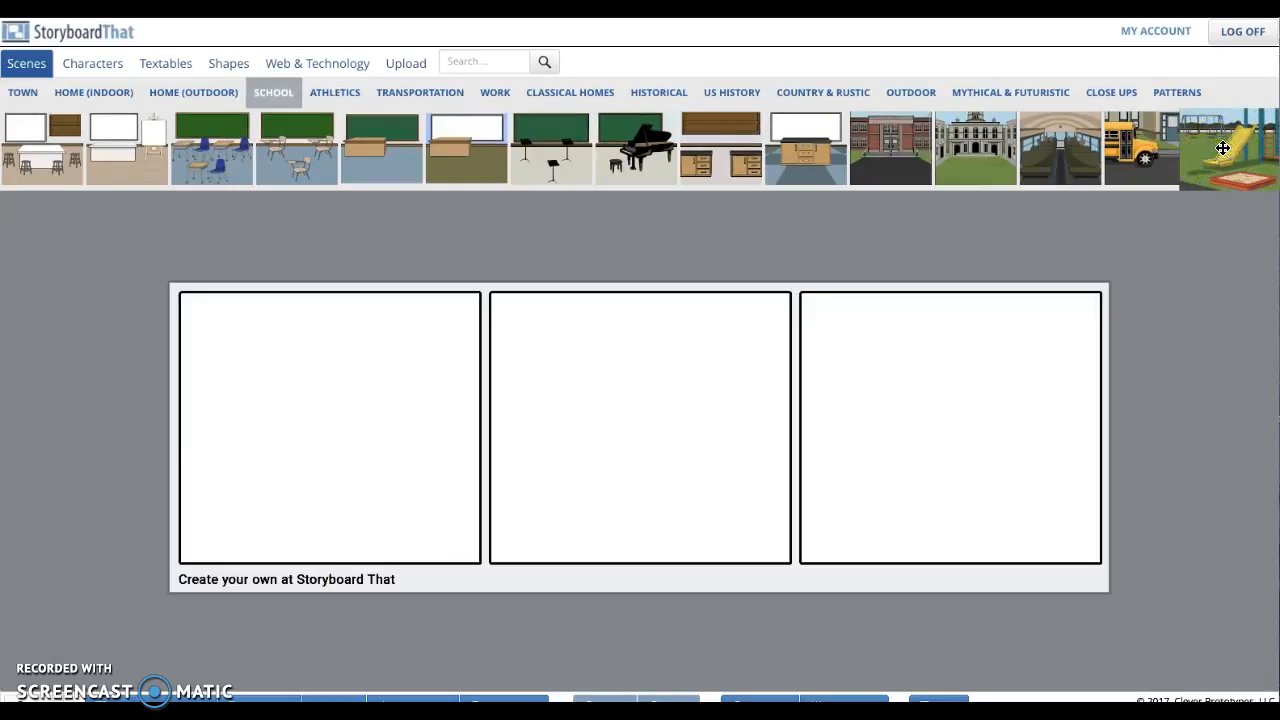
scroll(1222, 148, down, 4)
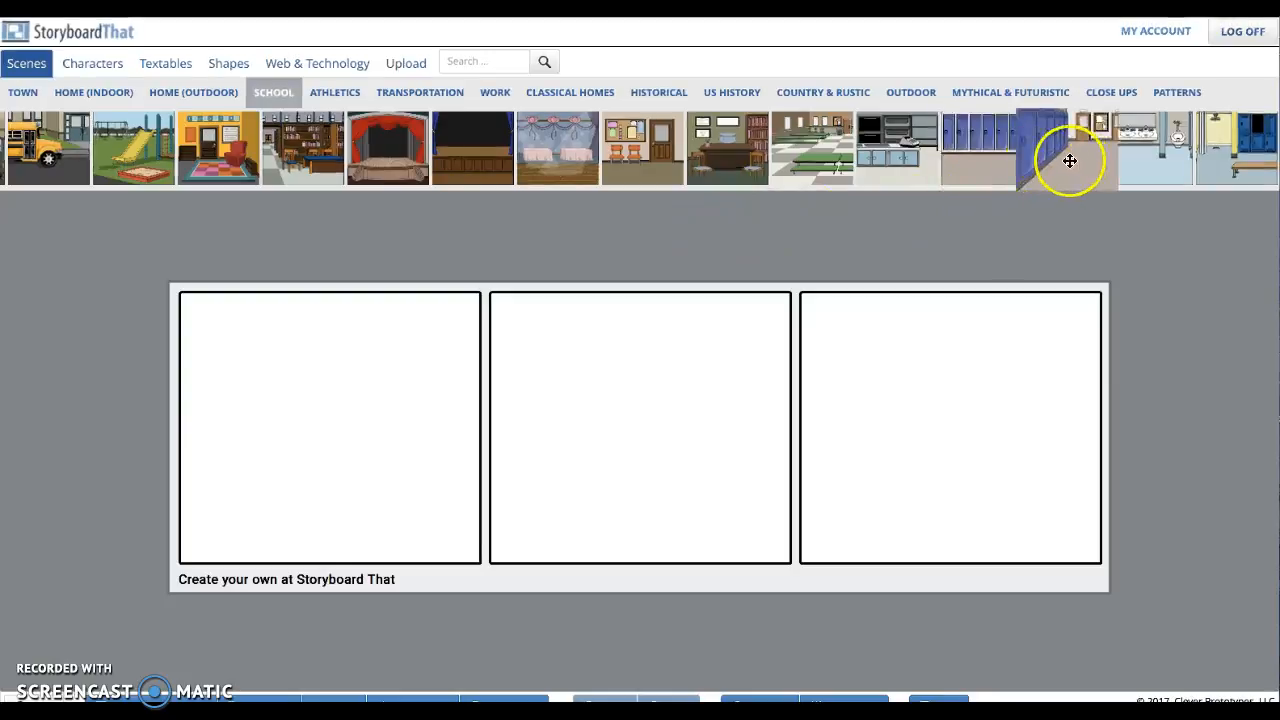
drag(1066, 160, 311, 389)
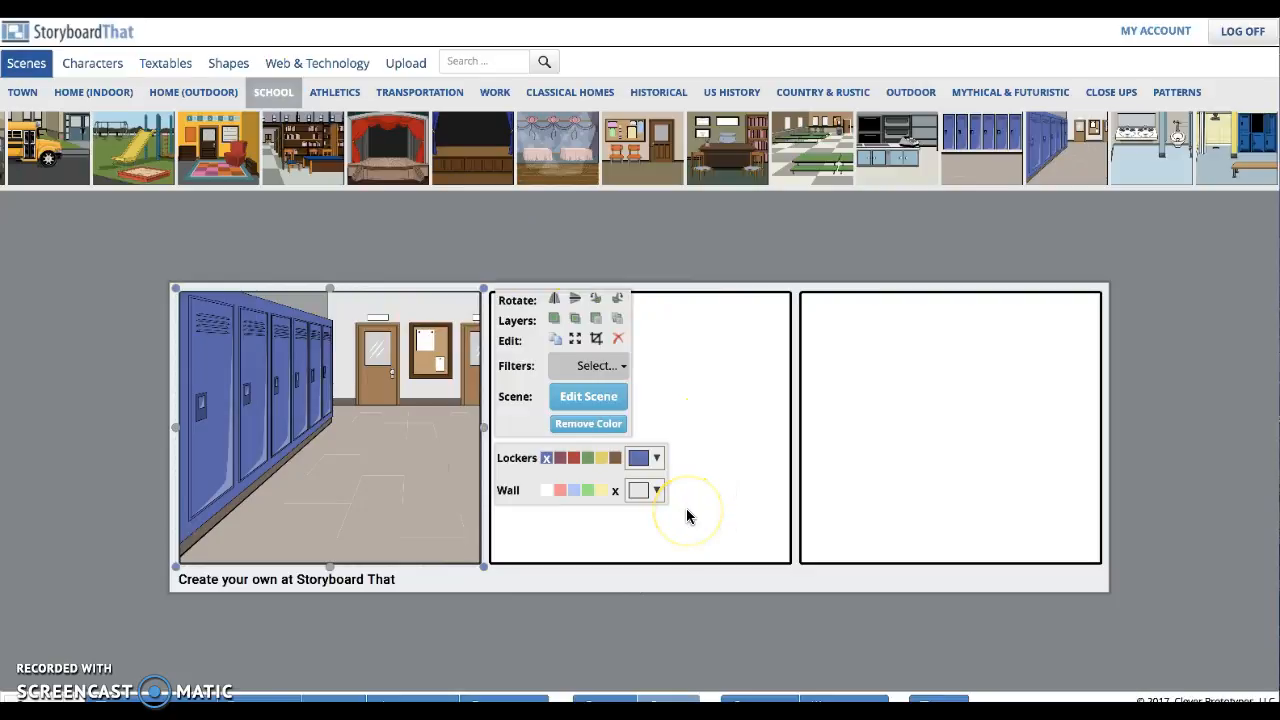
Step: Recolor the hallway scene in the first cell with maroon lockers and a white wall
click(562, 458)
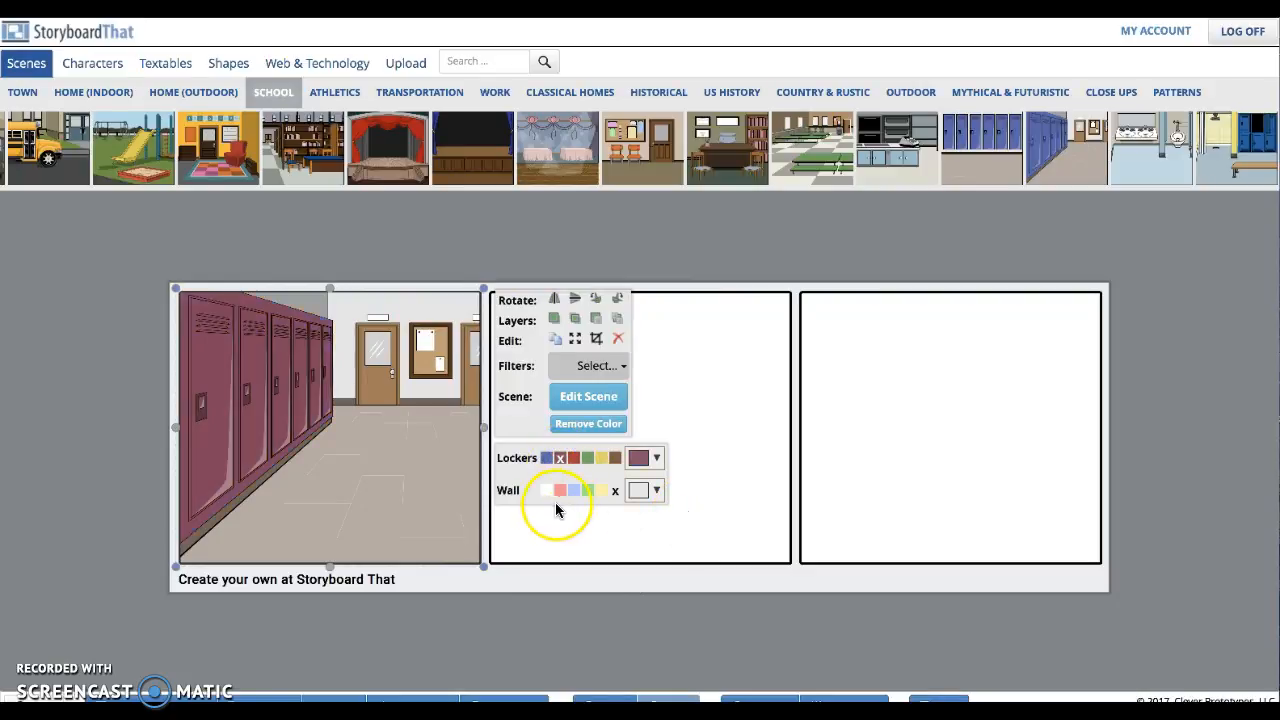
click(601, 491)
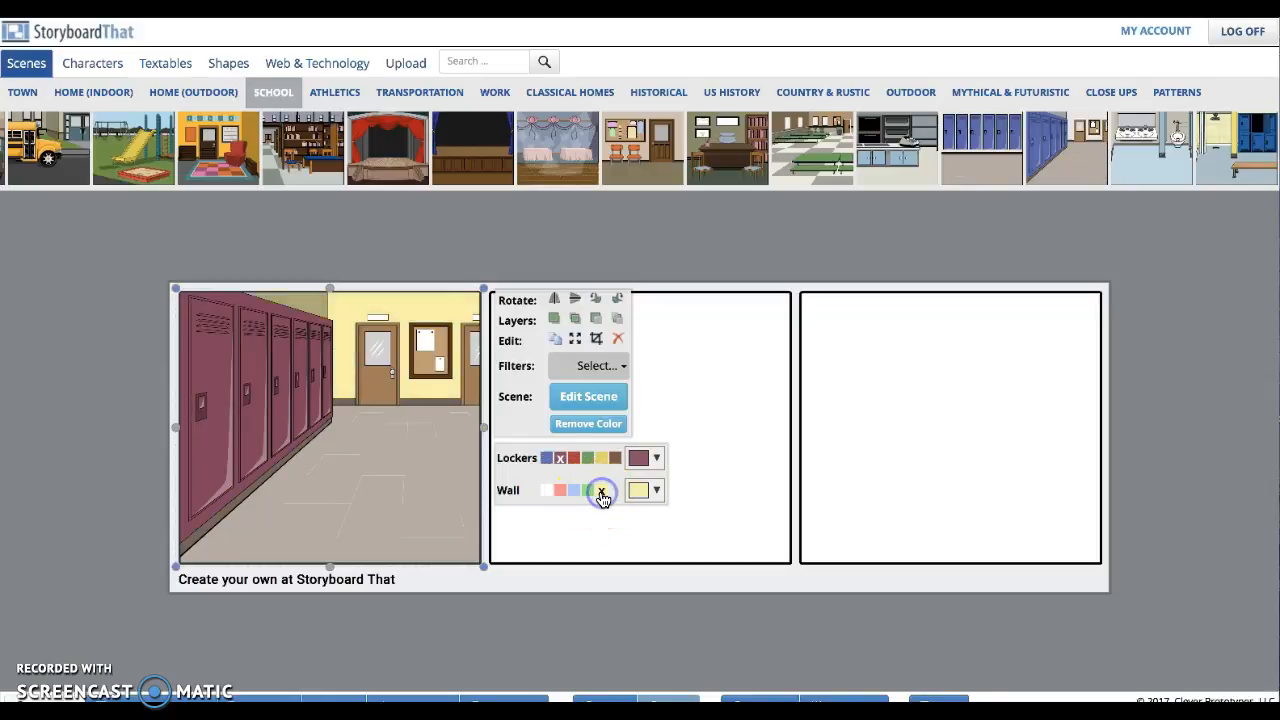
click(548, 491)
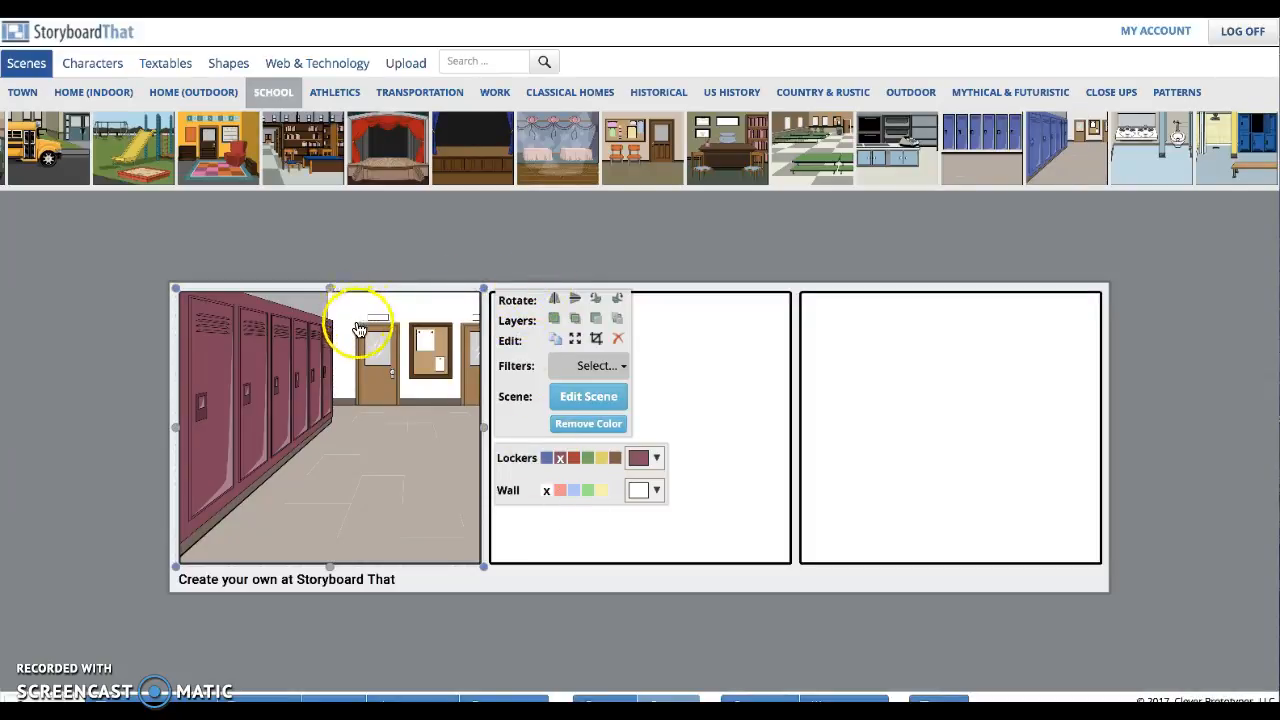
click(741, 380)
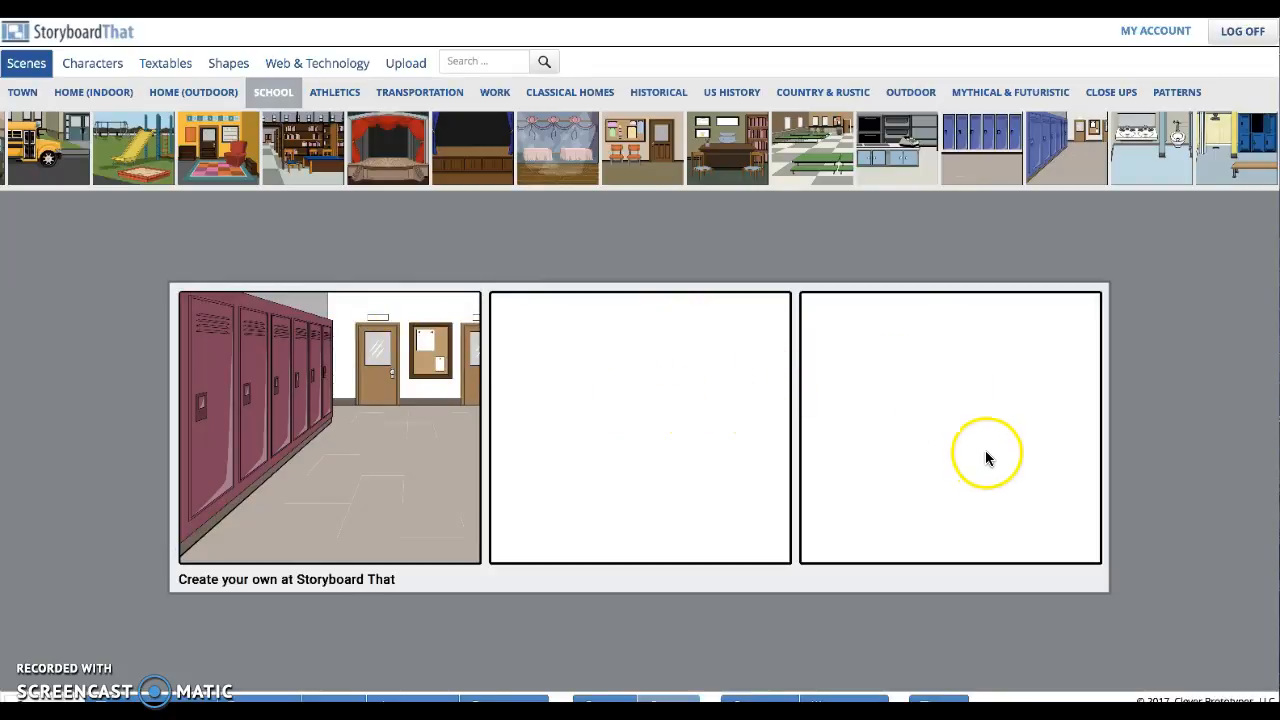
Step: Fill the second cell with the School scene showing orange chairs, bulletin board and door, and make its wall off-white
drag(663, 157, 625, 396)
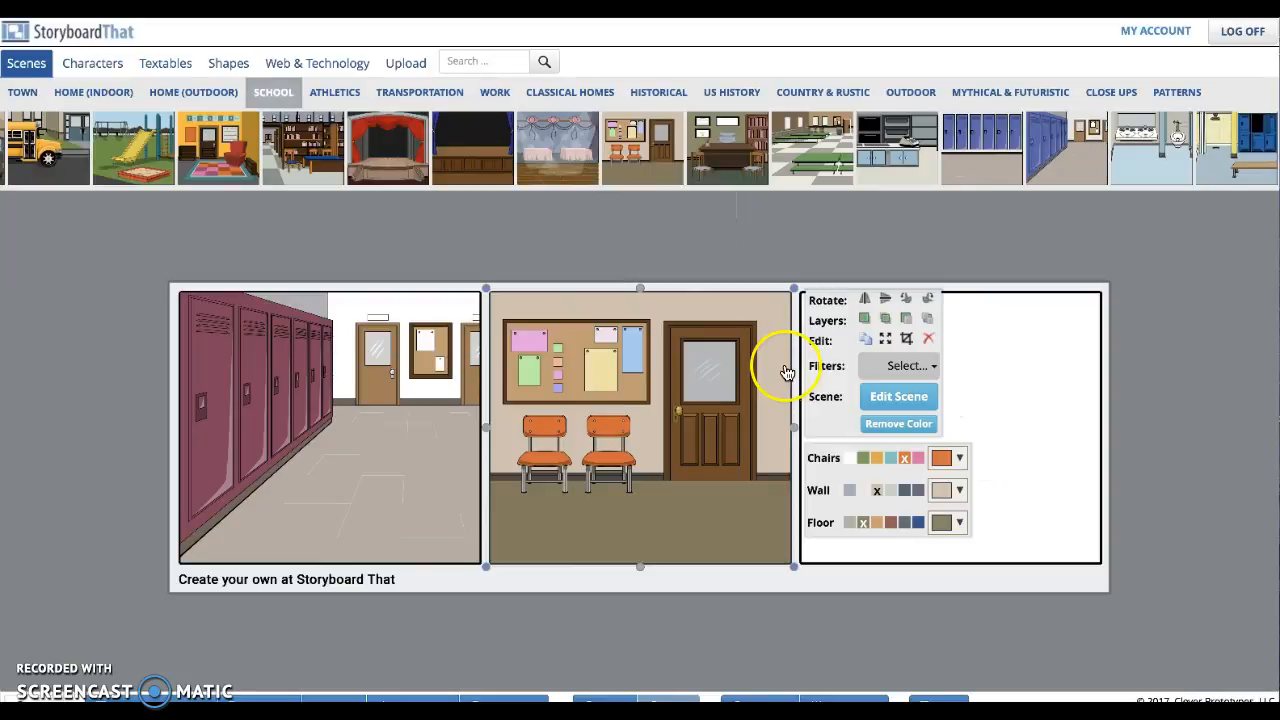
click(865, 491)
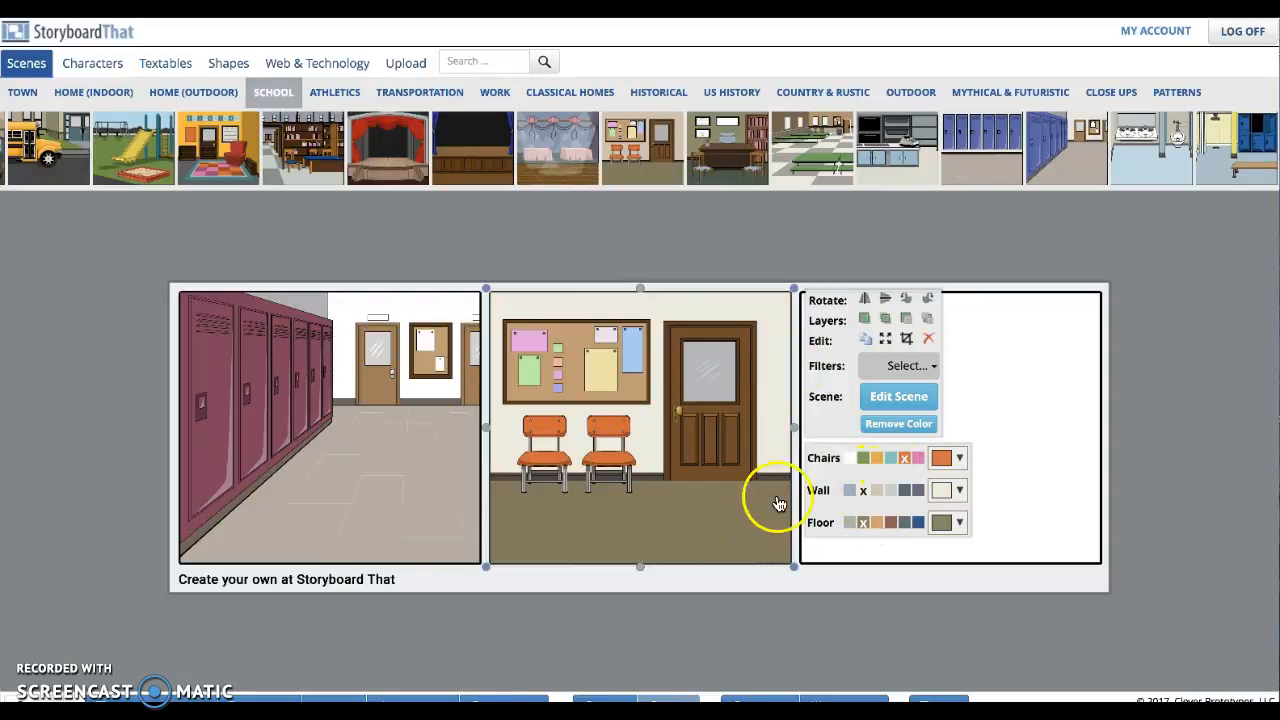
click(1018, 428)
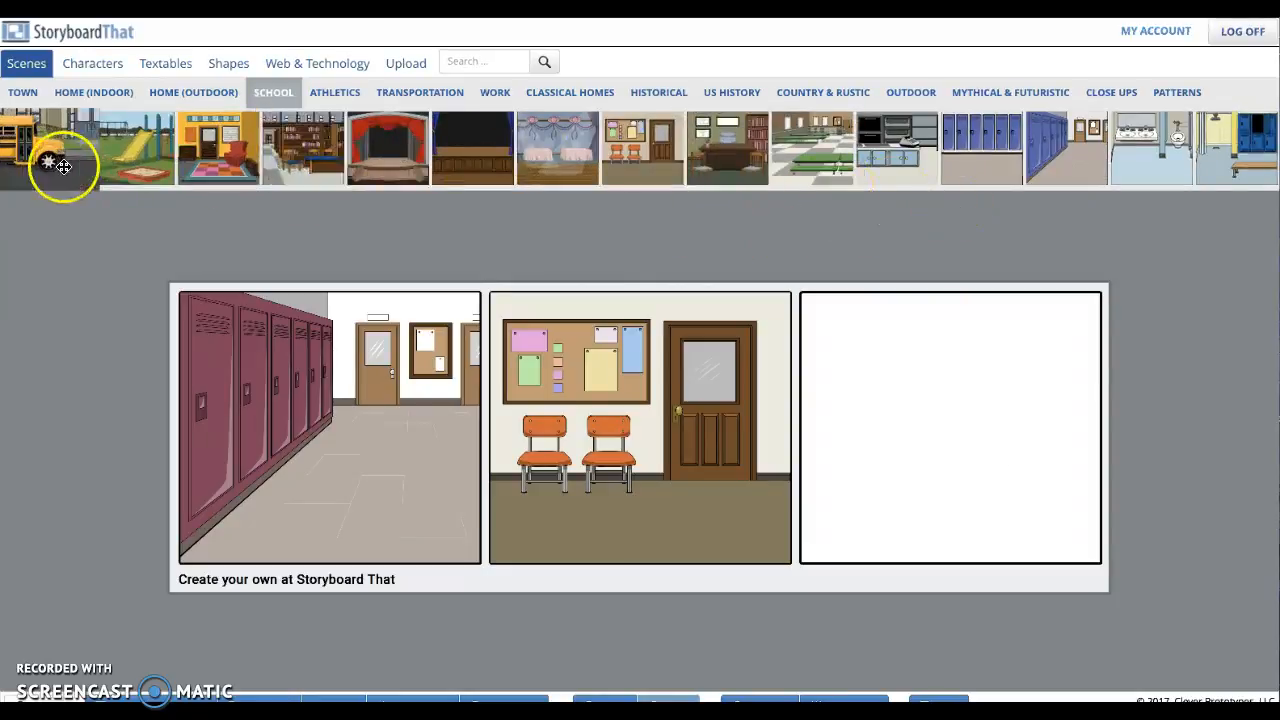
Step: Place the School classroom scene with the green chalkboard, desks and blue chairs in the third cell
scroll(63, 167, up, 4)
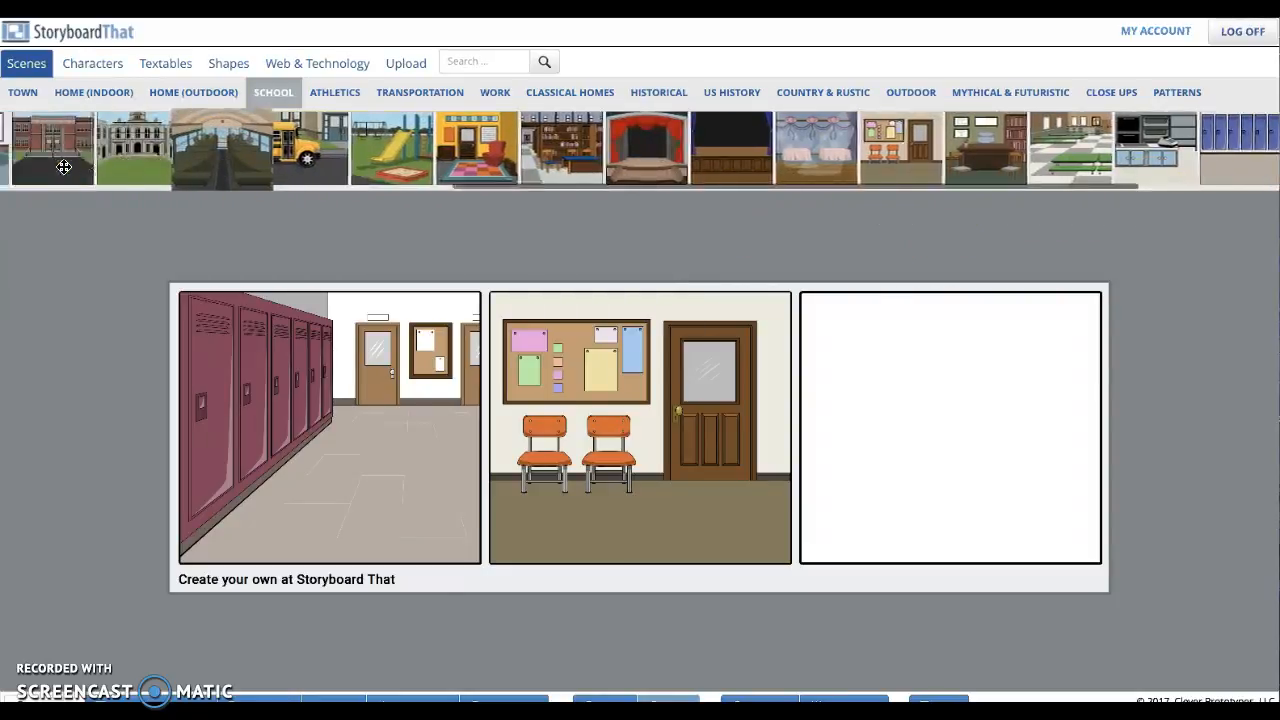
scroll(63, 167, up, 6)
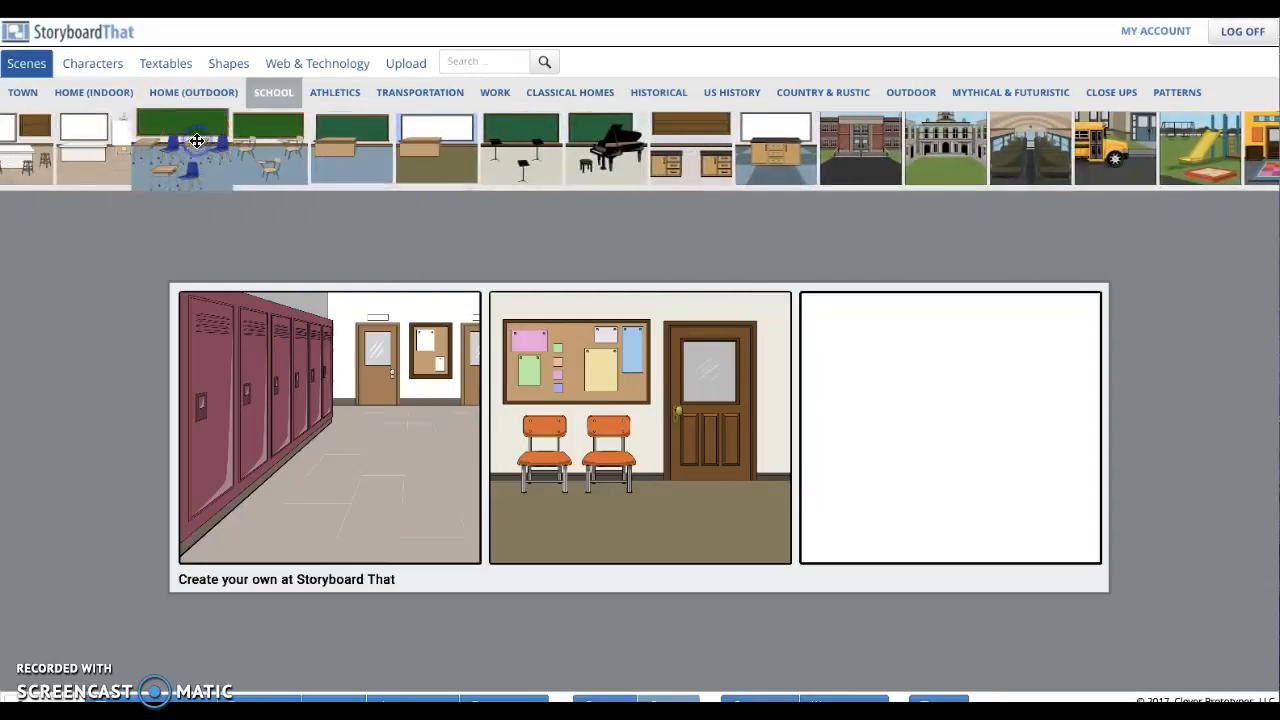
drag(197, 141, 930, 388)
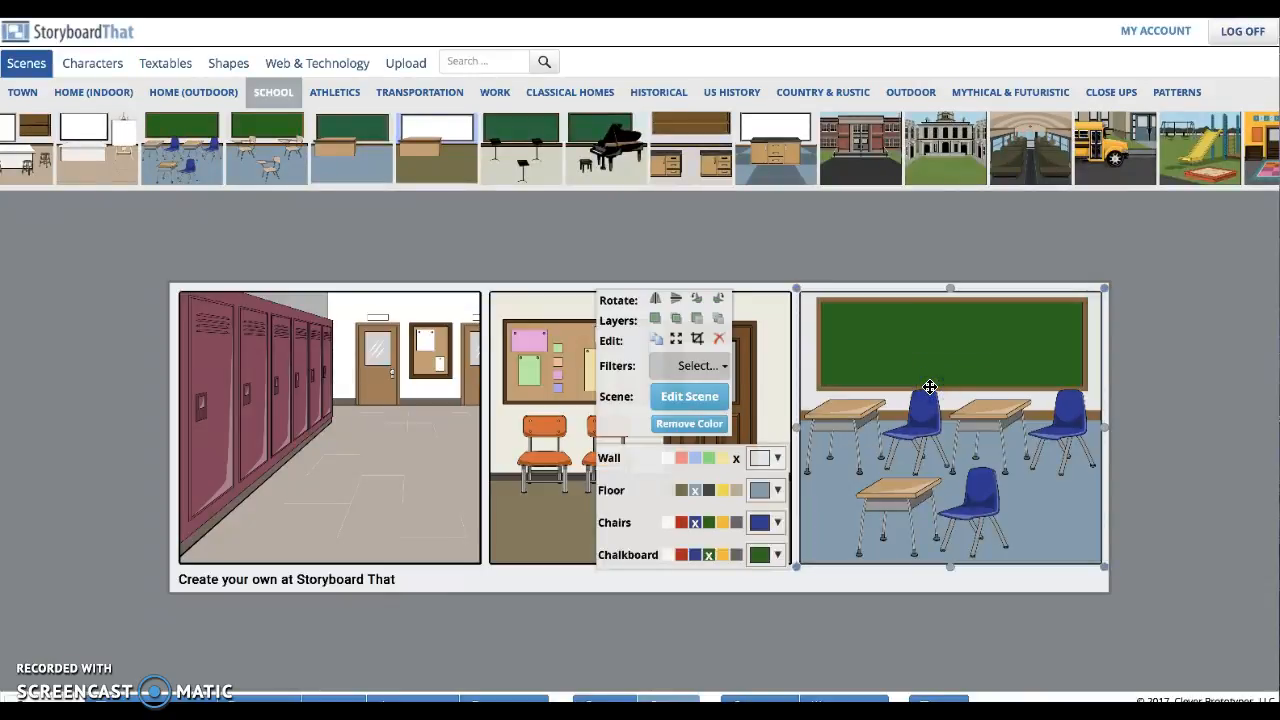
click(926, 250)
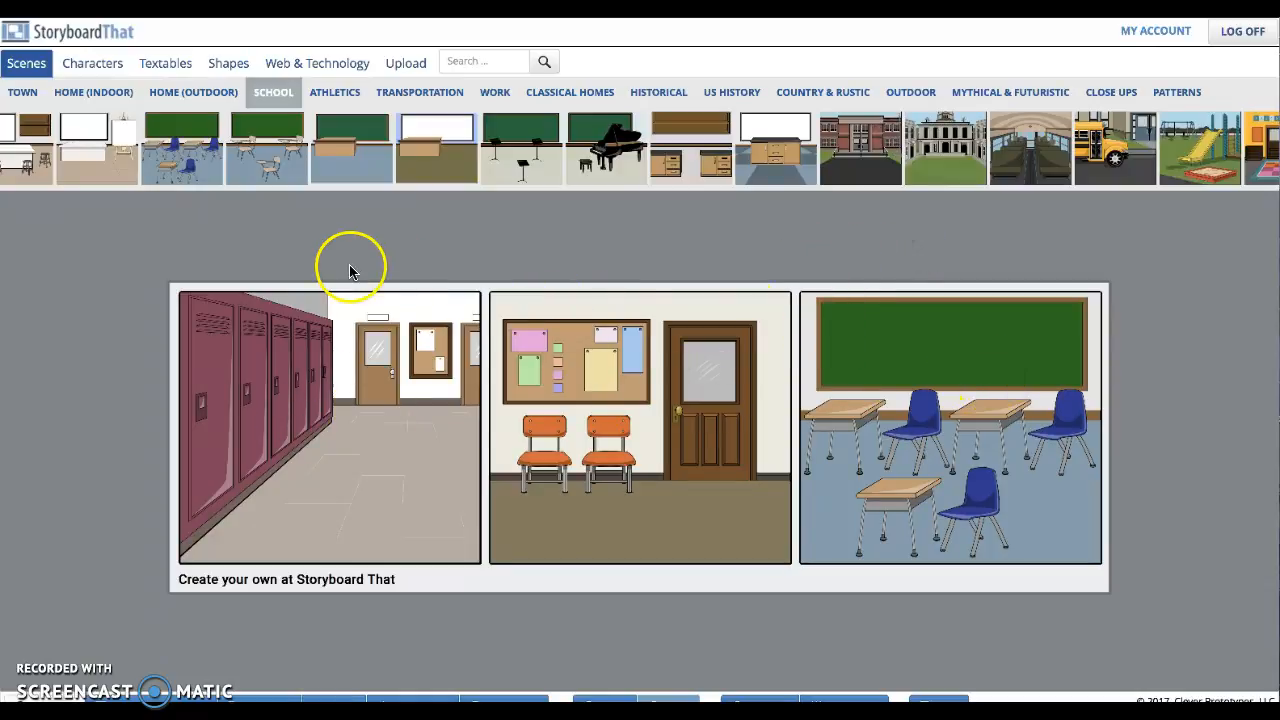
Step: Add the adult woman in the red dress to the hallway scene in the first cell
click(99, 63)
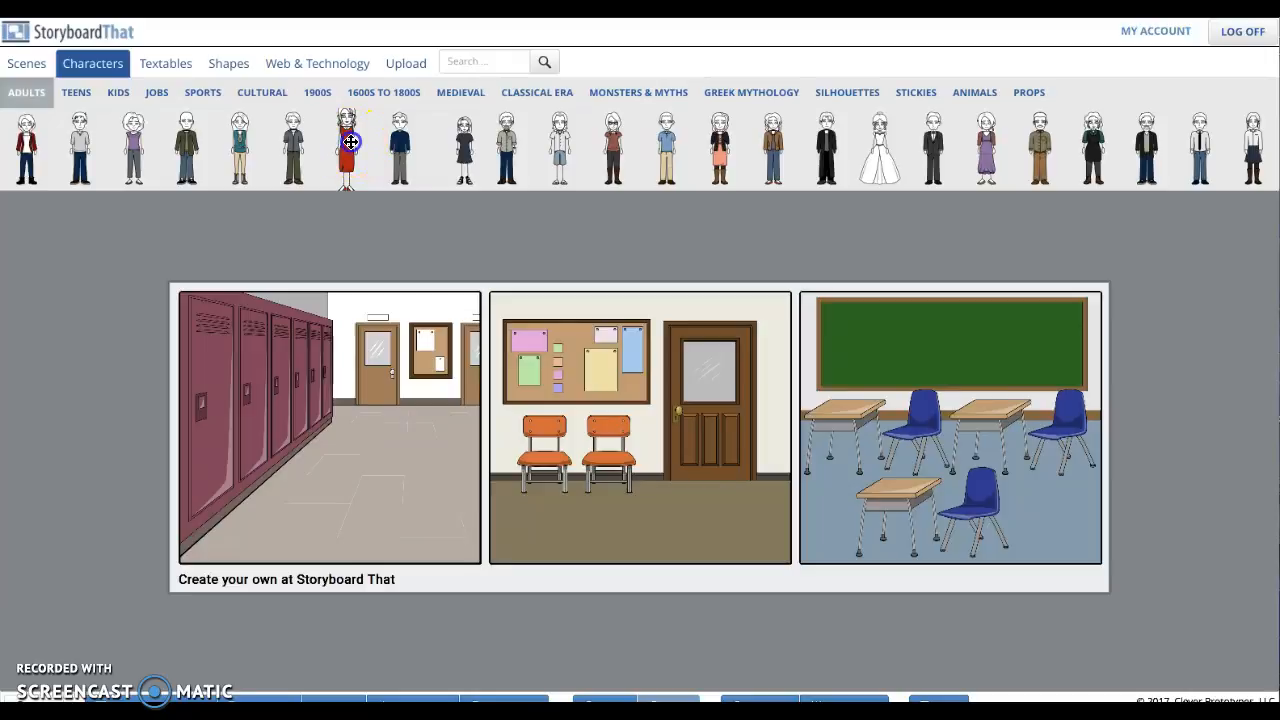
drag(350, 142, 344, 436)
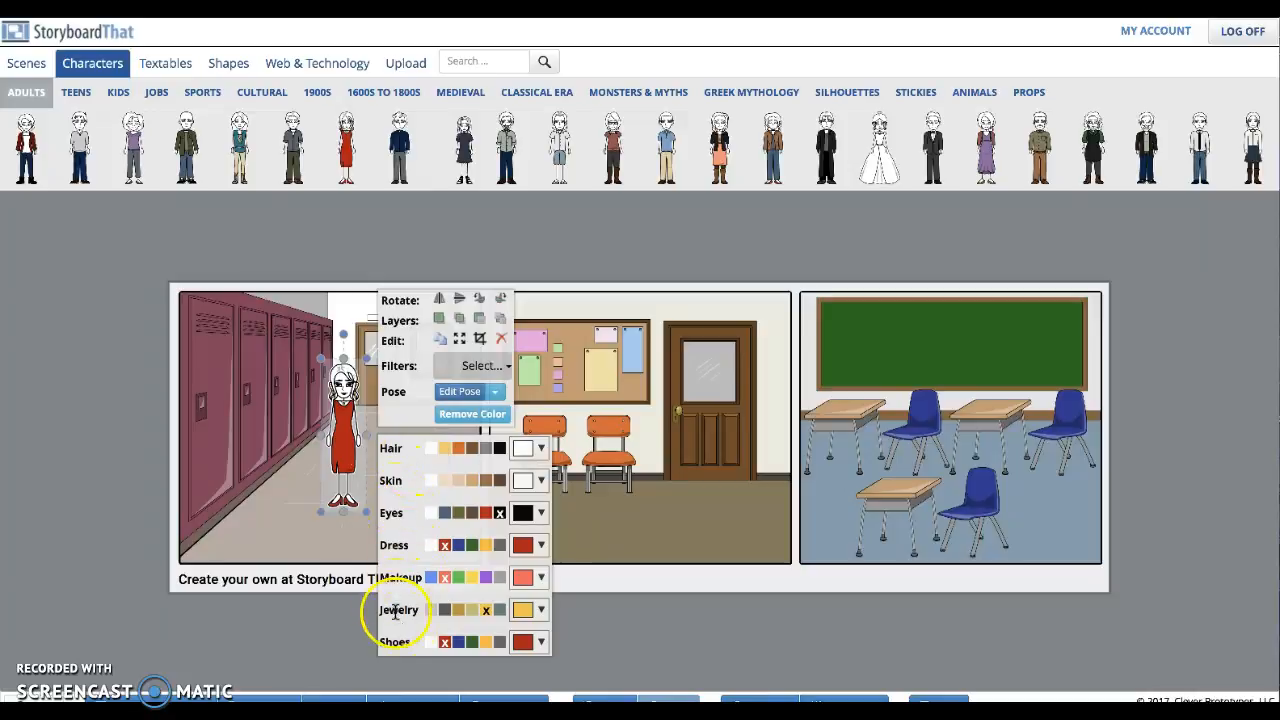
Step: Recolor the woman with blond hair, light skin, blue eyes, a dark blue dress, coral makeup, grey jewelry and dark blue shoes
click(446, 451)
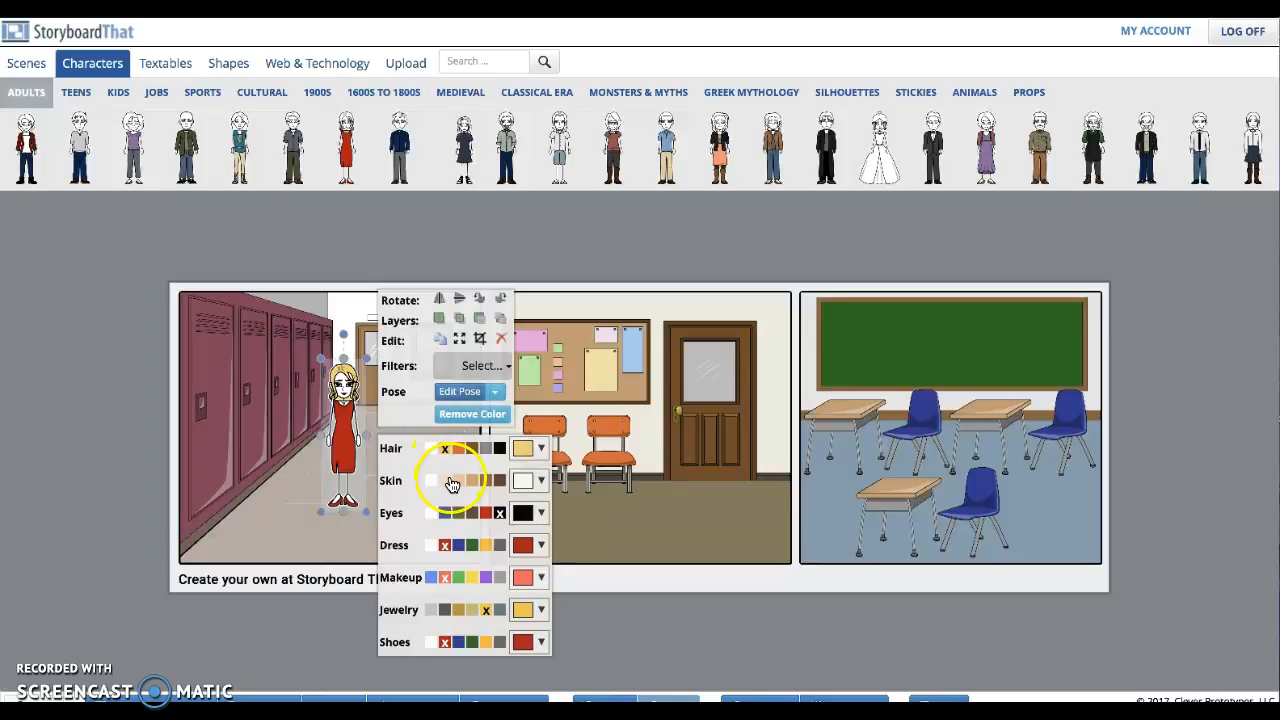
click(444, 482)
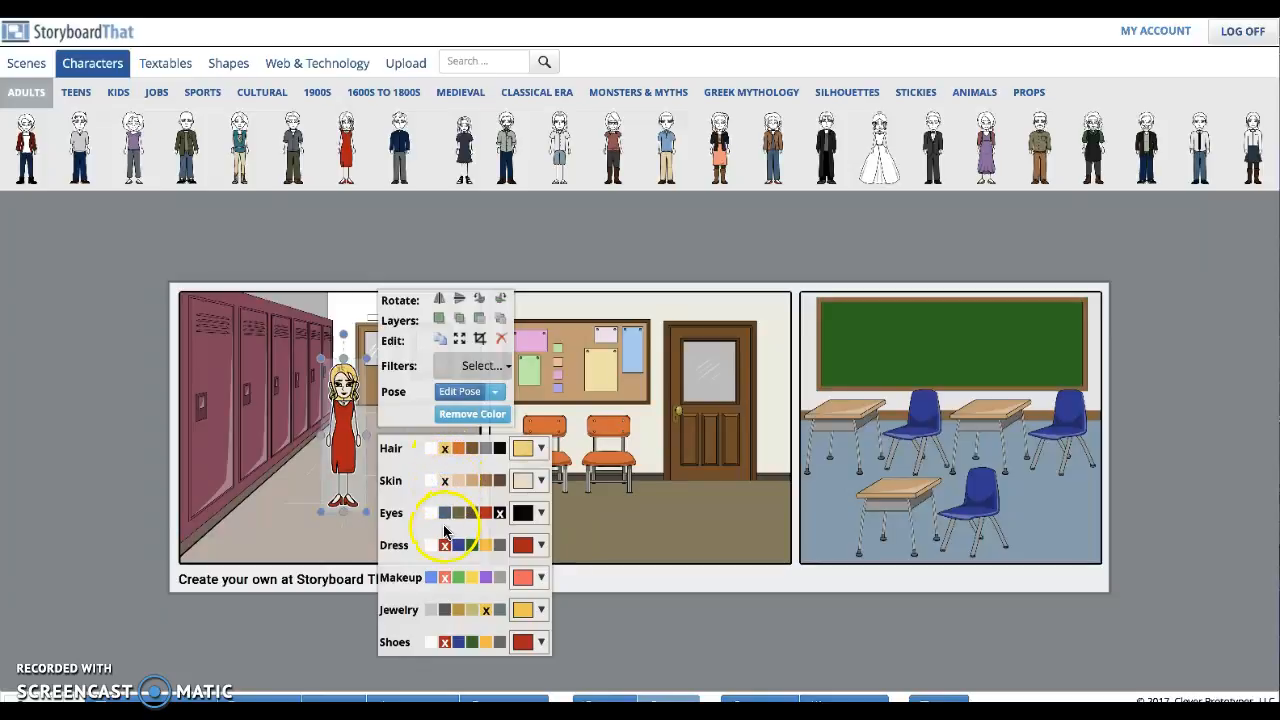
click(445, 512)
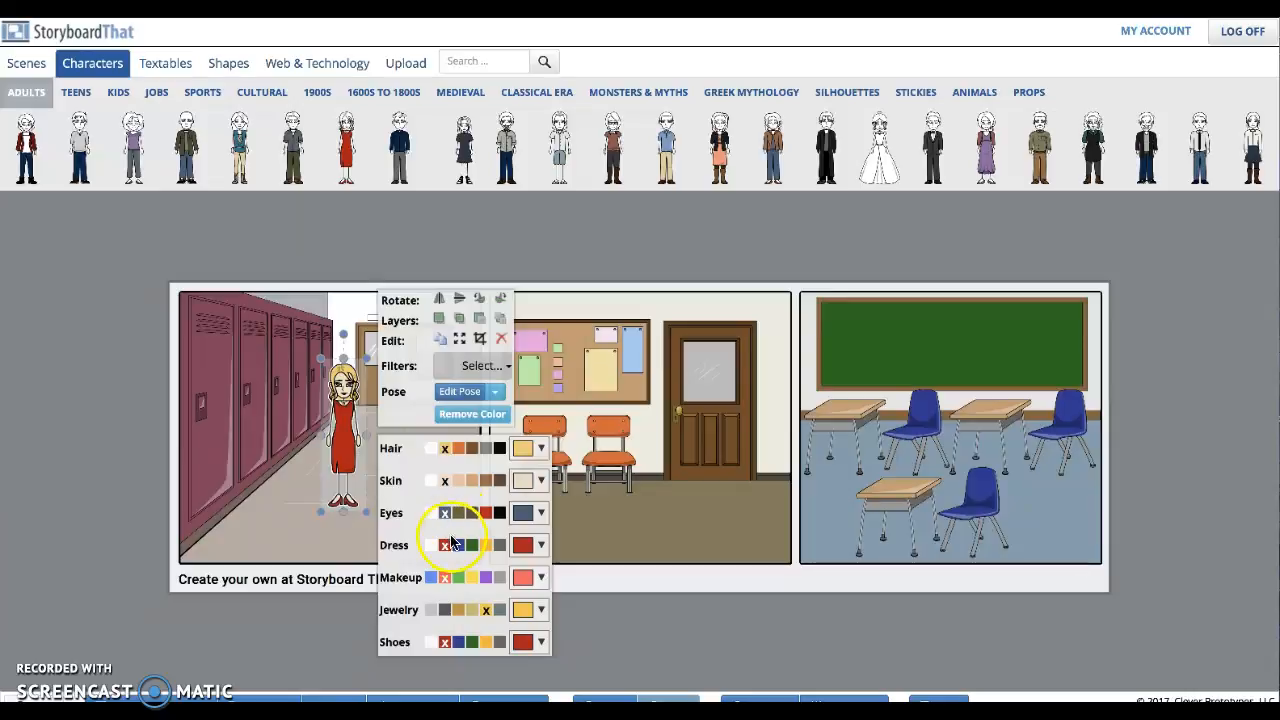
click(459, 545)
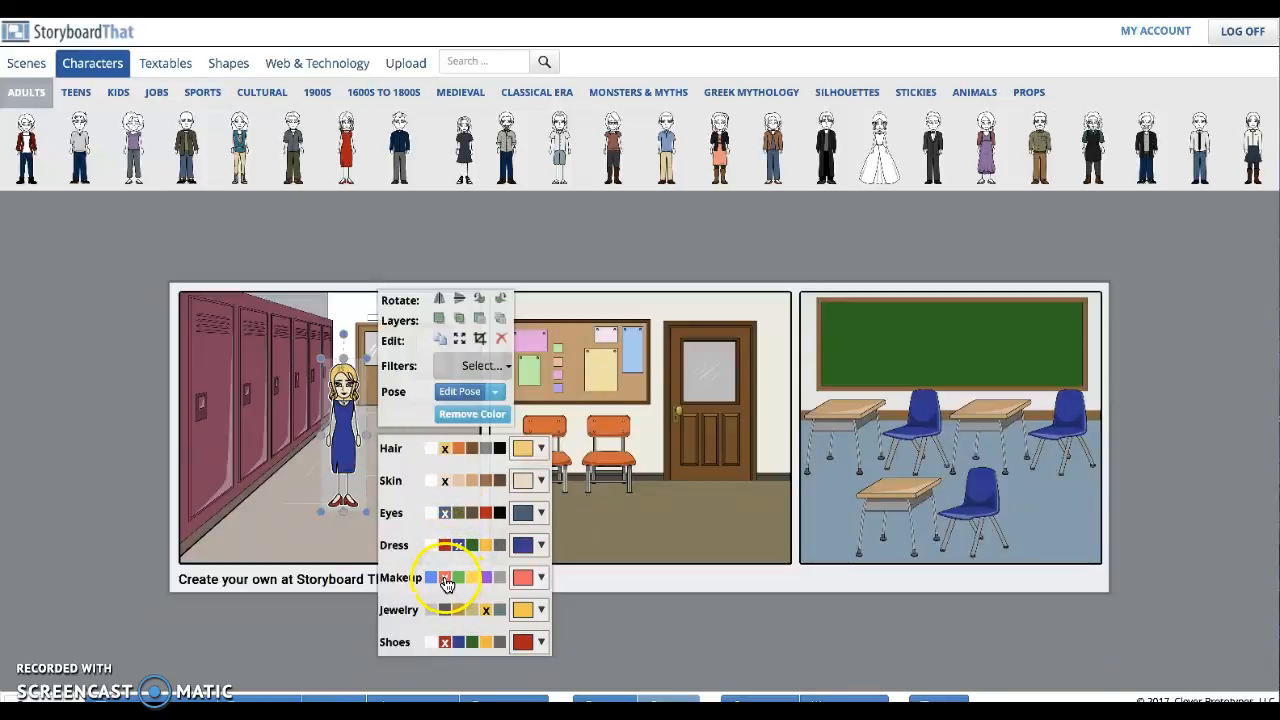
click(445, 579)
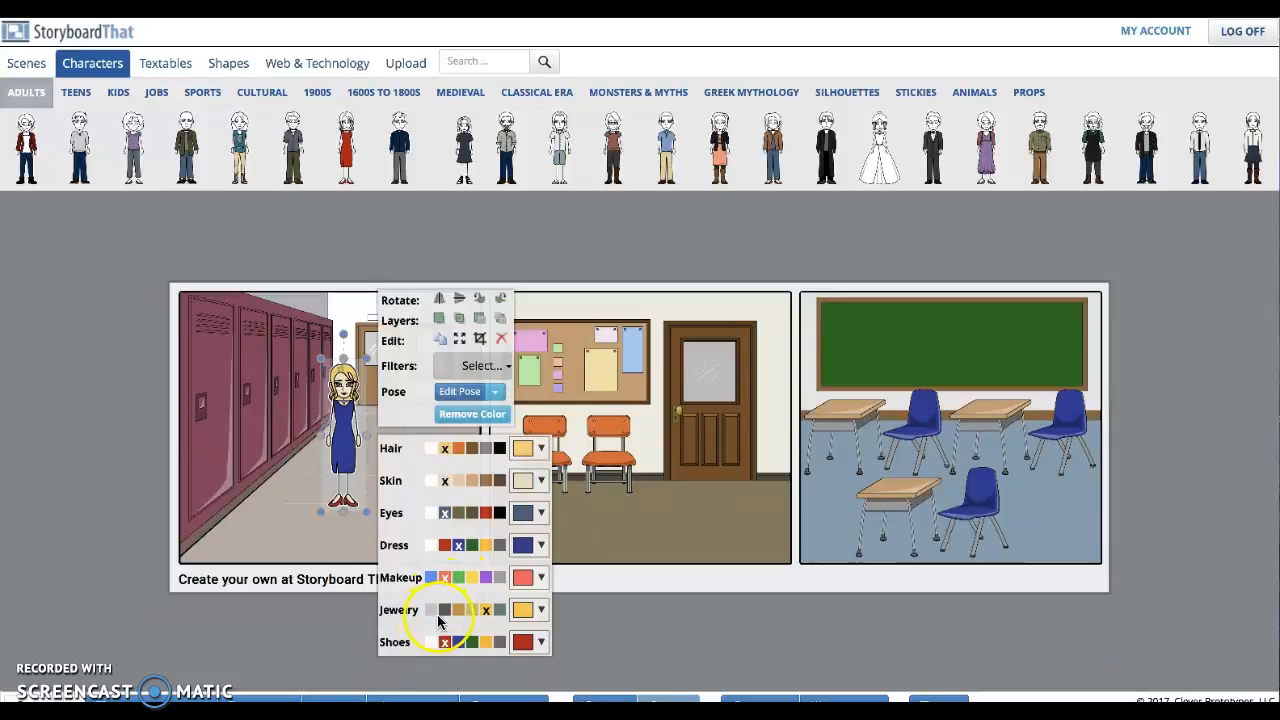
click(503, 612)
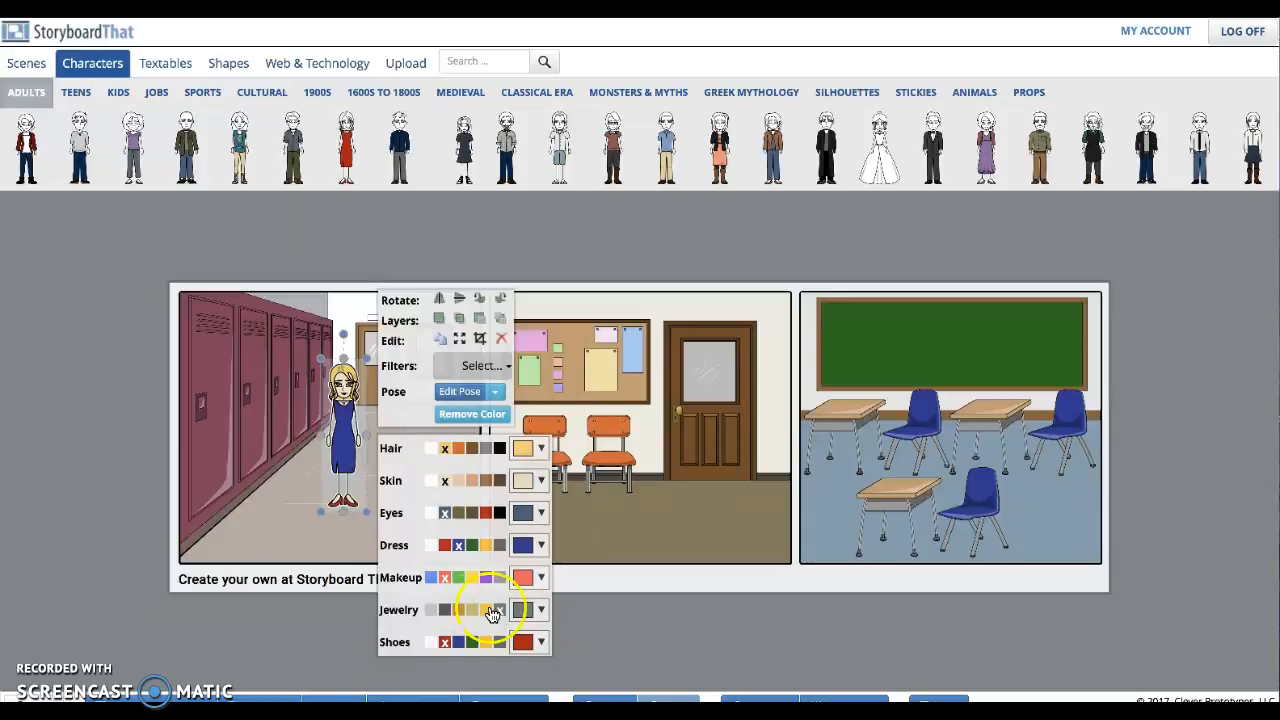
click(461, 646)
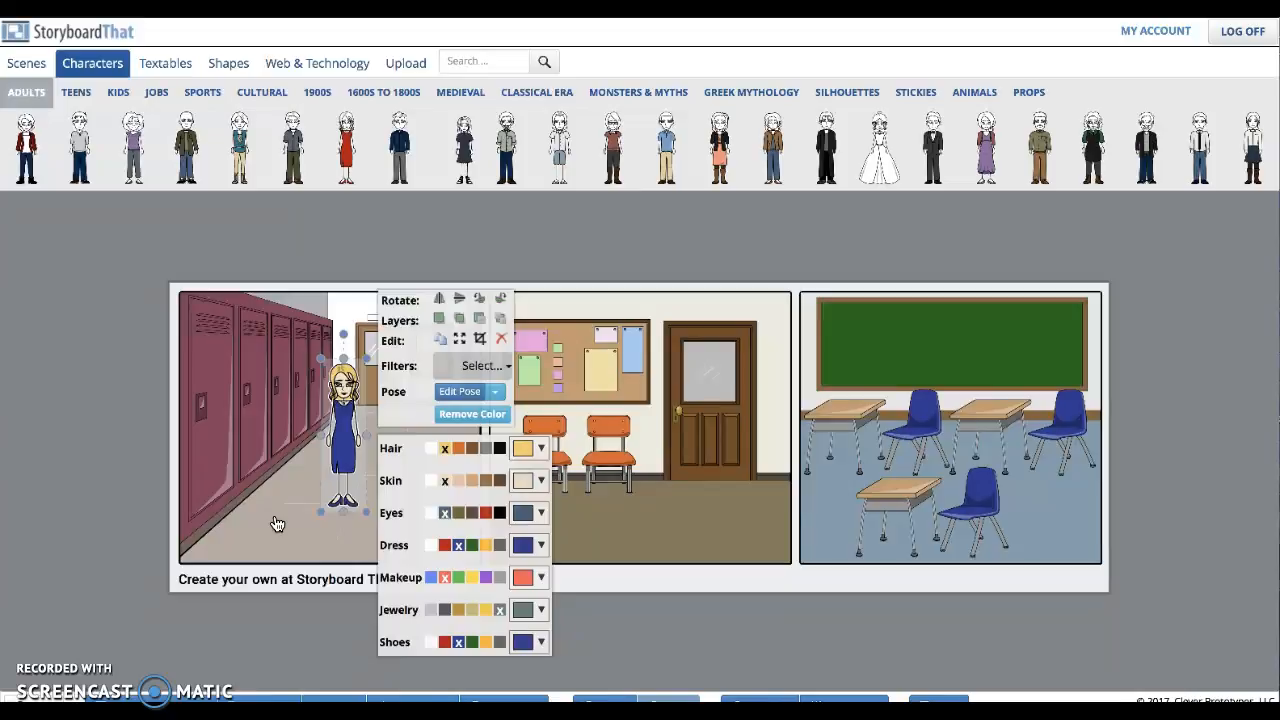
click(277, 522)
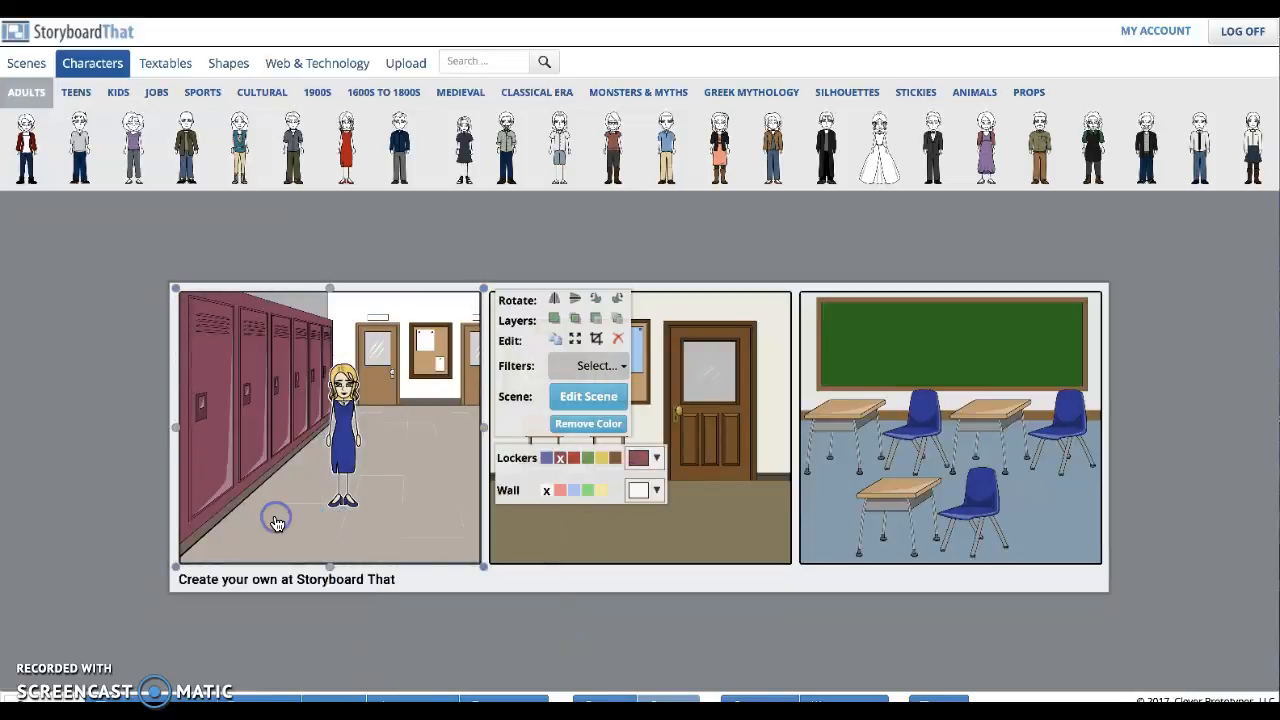
Step: Enlarge the woman slightly and shift her a little away from the lockers in the first cell
click(350, 412)
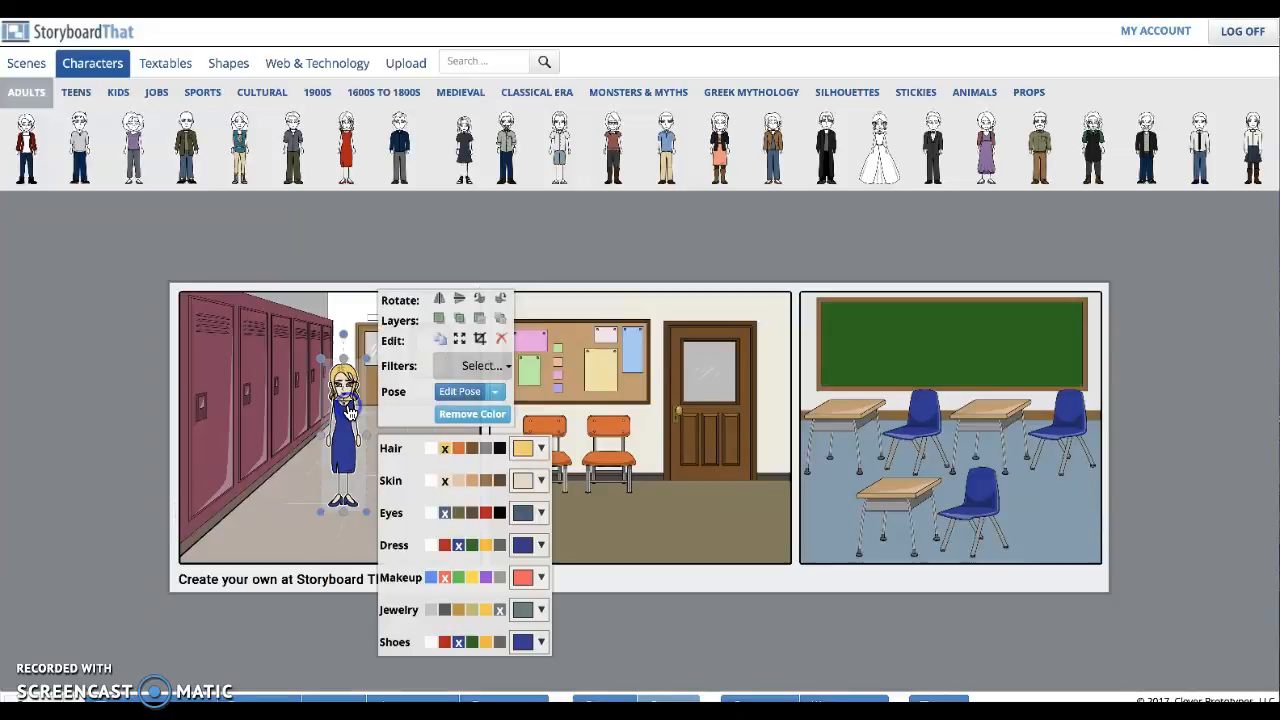
click(325, 365)
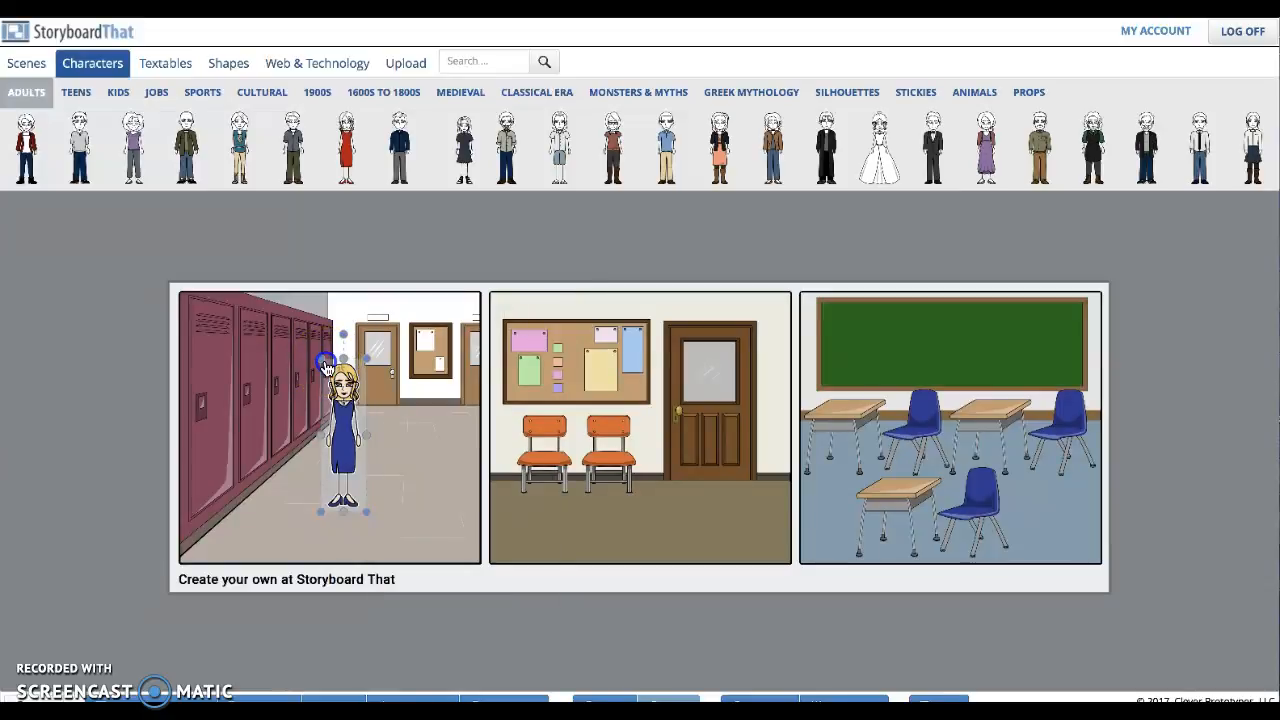
drag(325, 365, 336, 337)
click(350, 365)
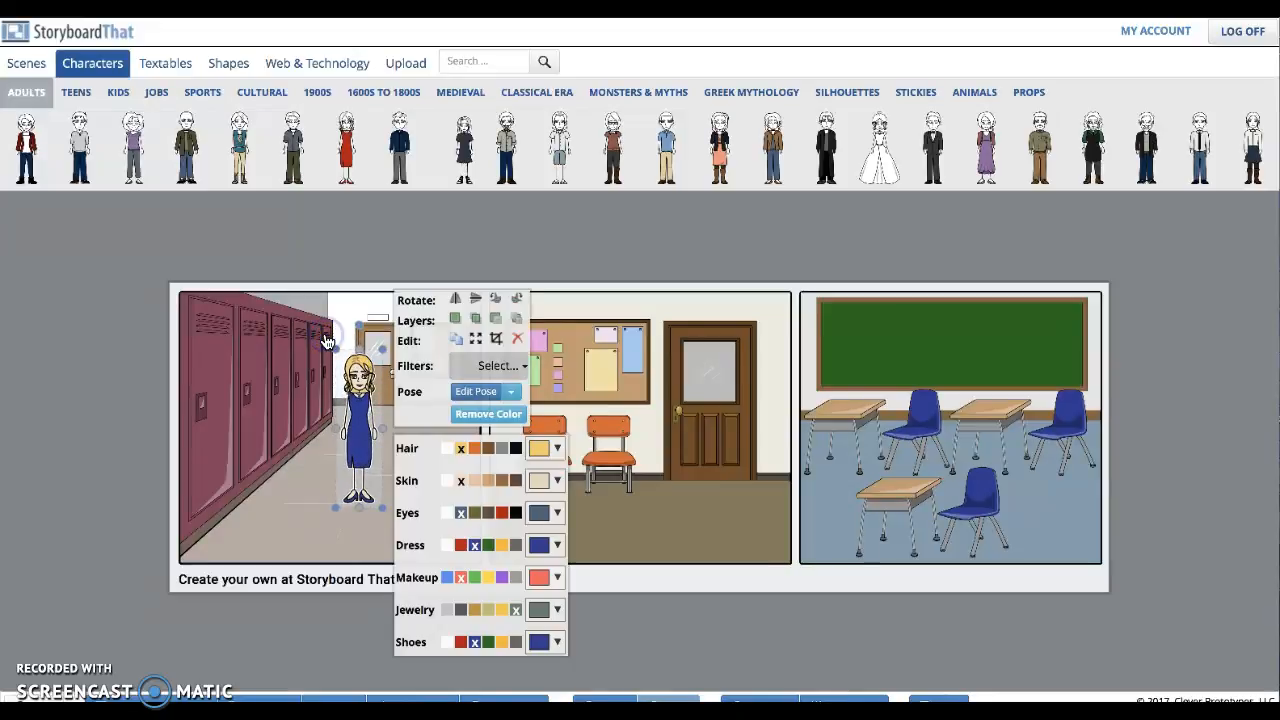
click(323, 465)
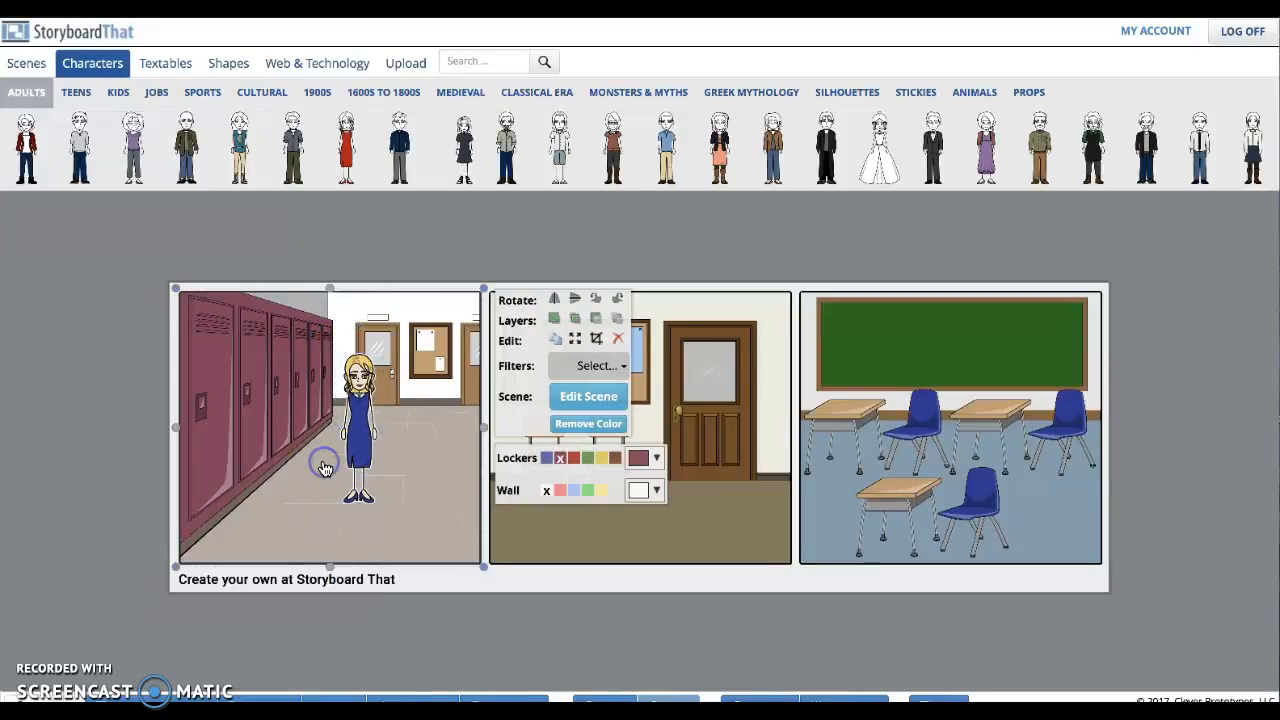
click(404, 427)
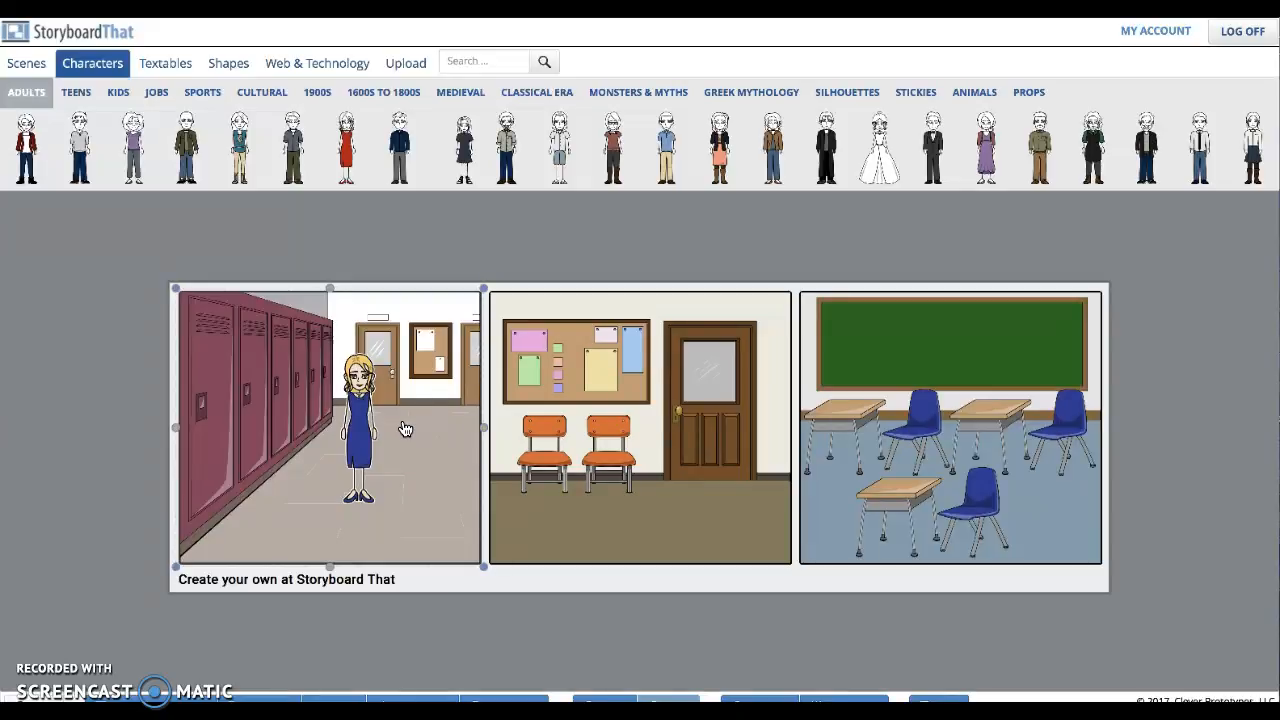
Step: Look through the Classic, Comic, Artistic and Signage categories of textables for a suitable text element
click(177, 63)
click(172, 66)
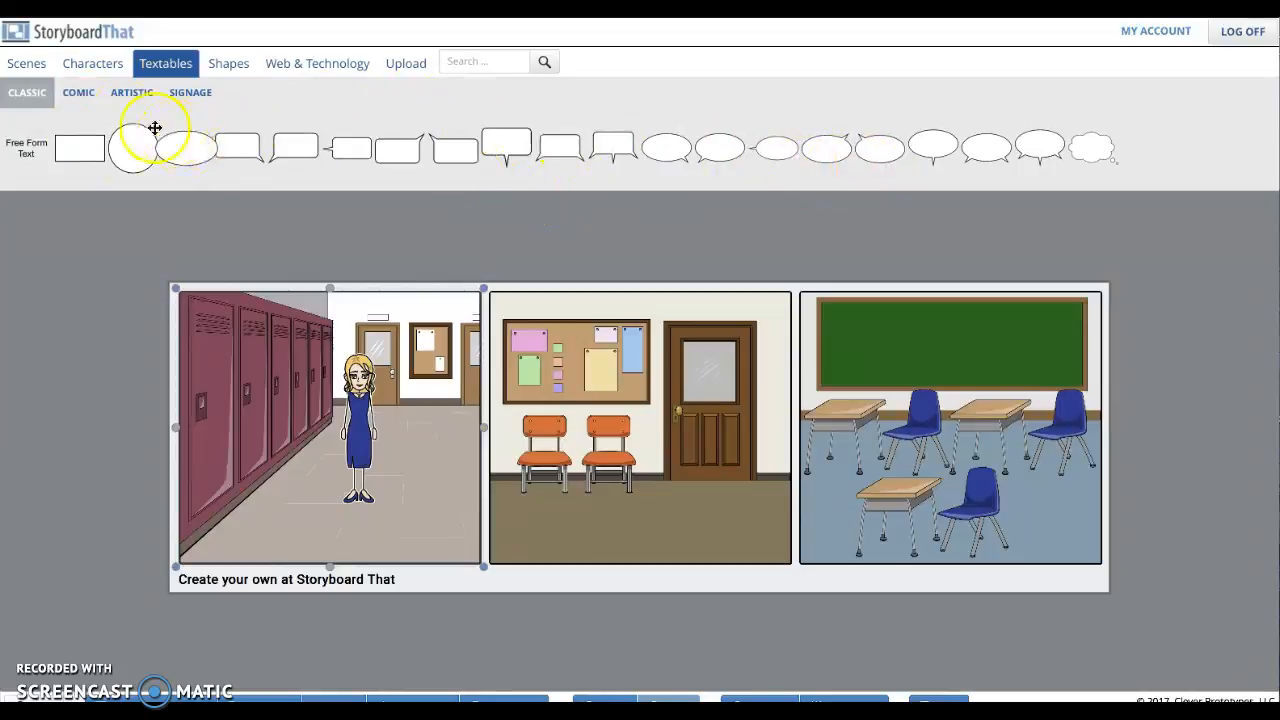
click(79, 93)
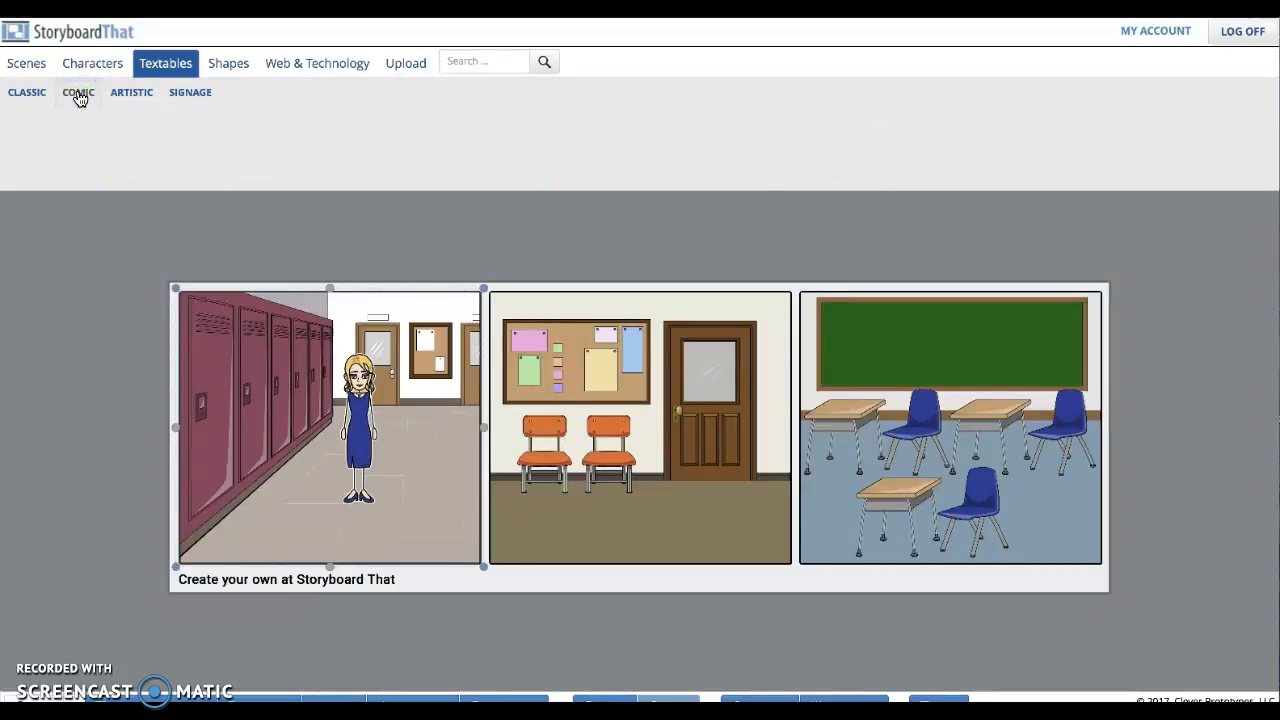
click(79, 95)
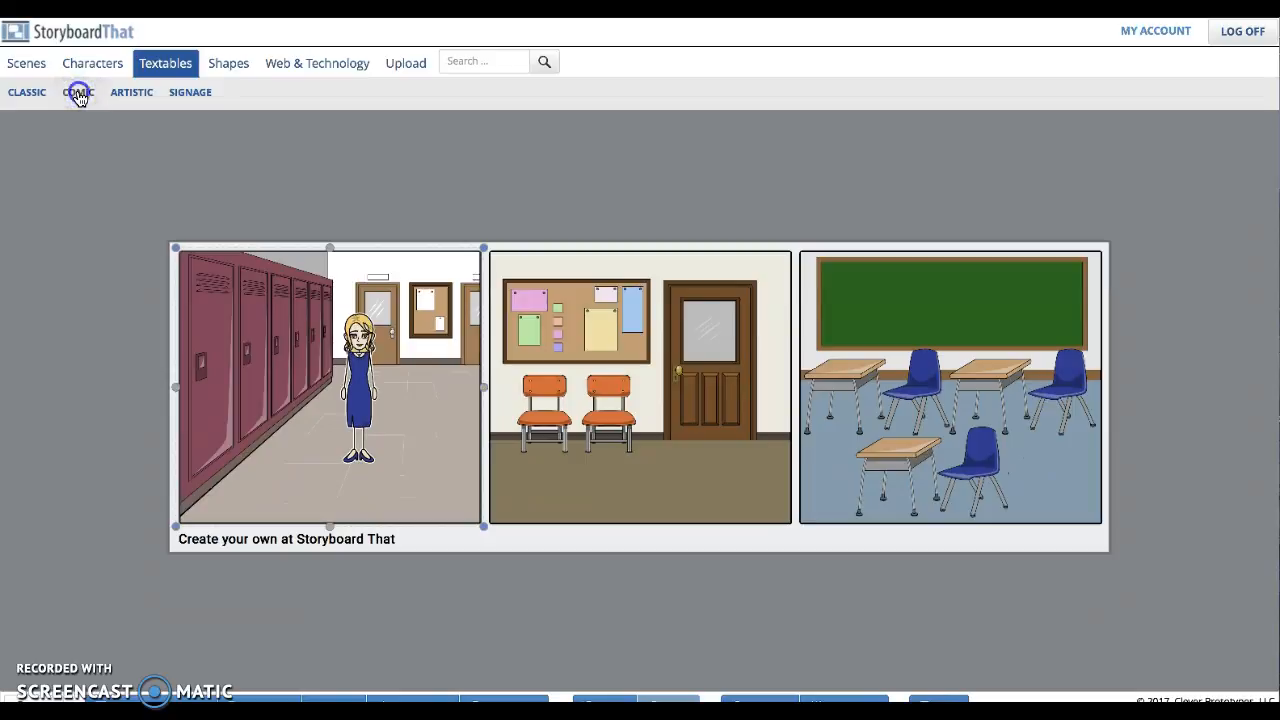
click(137, 93)
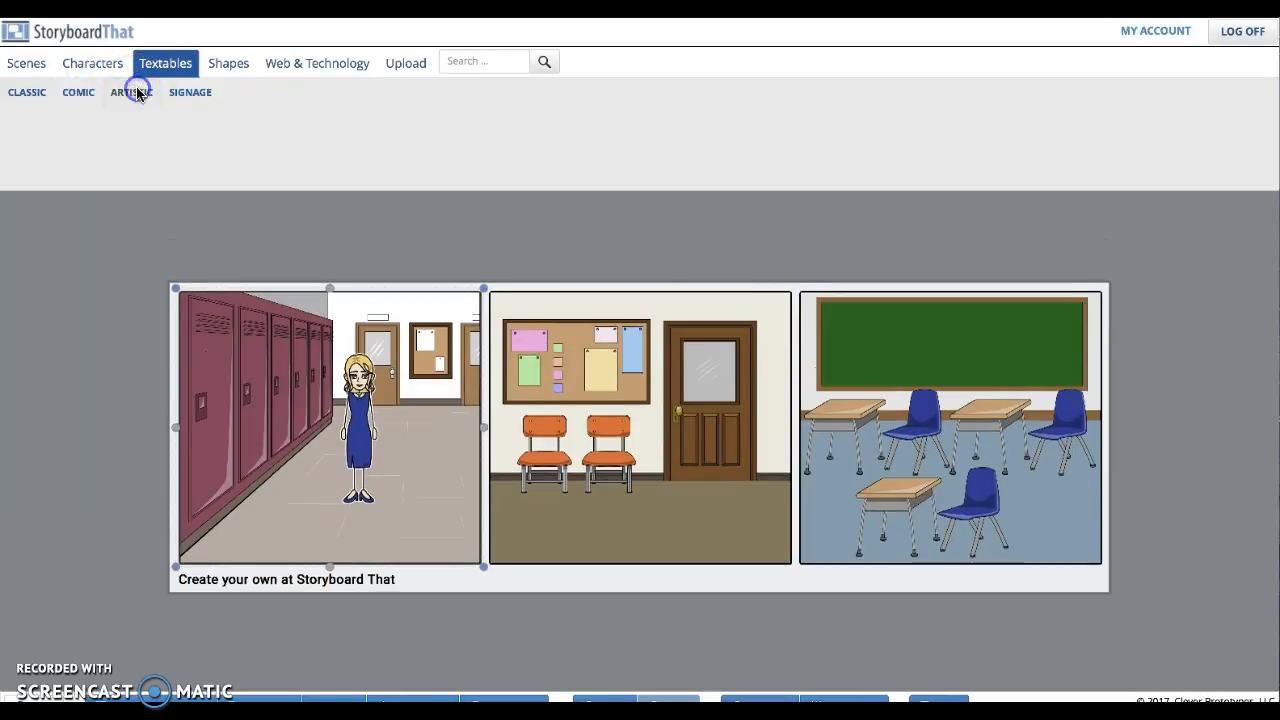
click(194, 92)
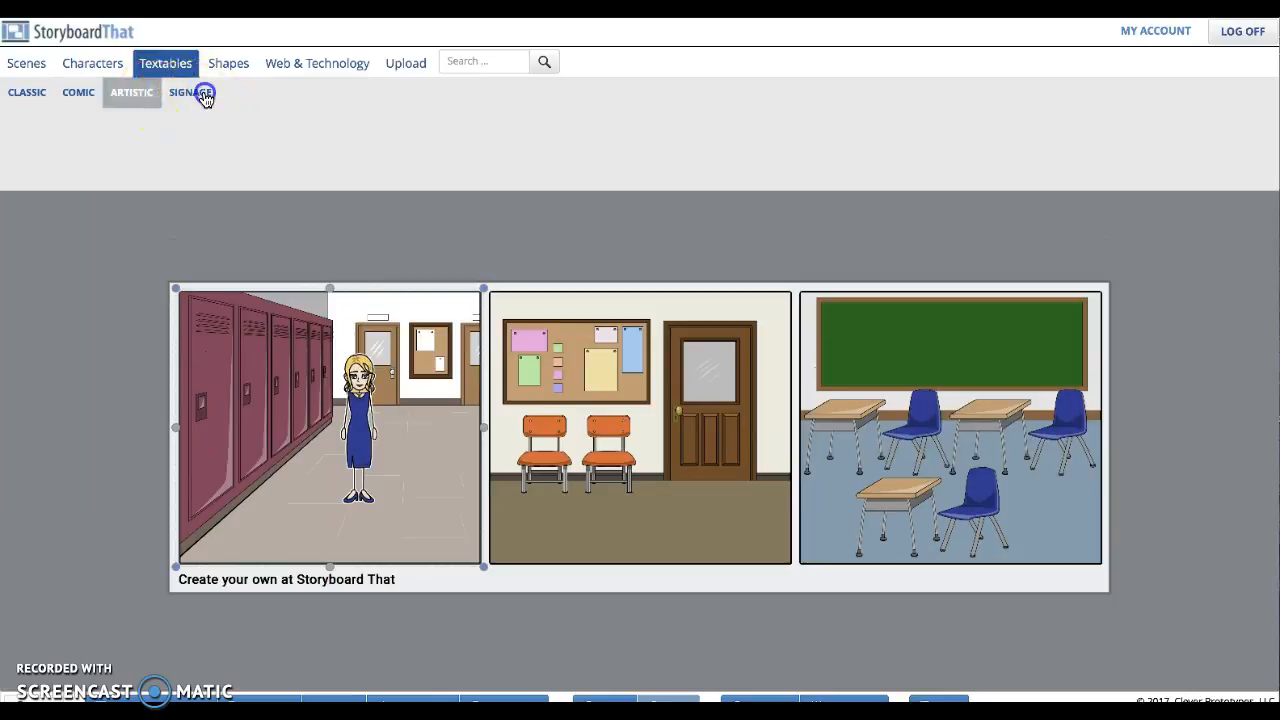
click(40, 98)
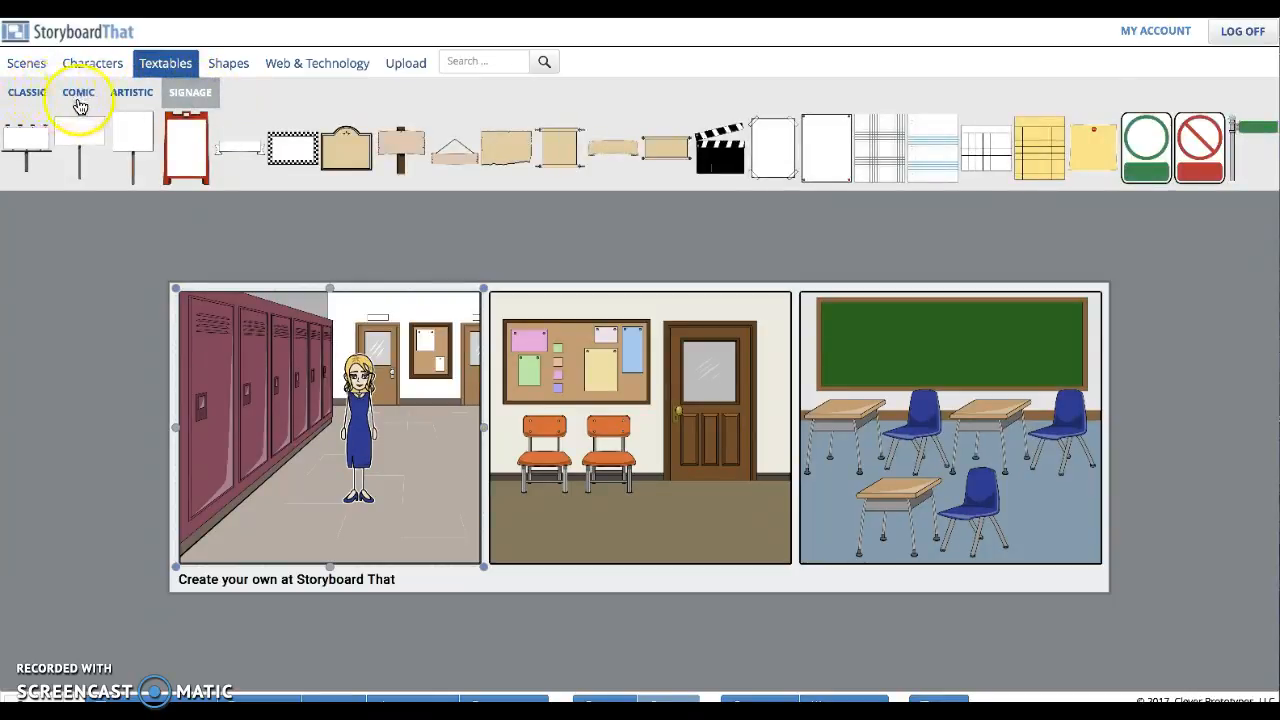
click(74, 95)
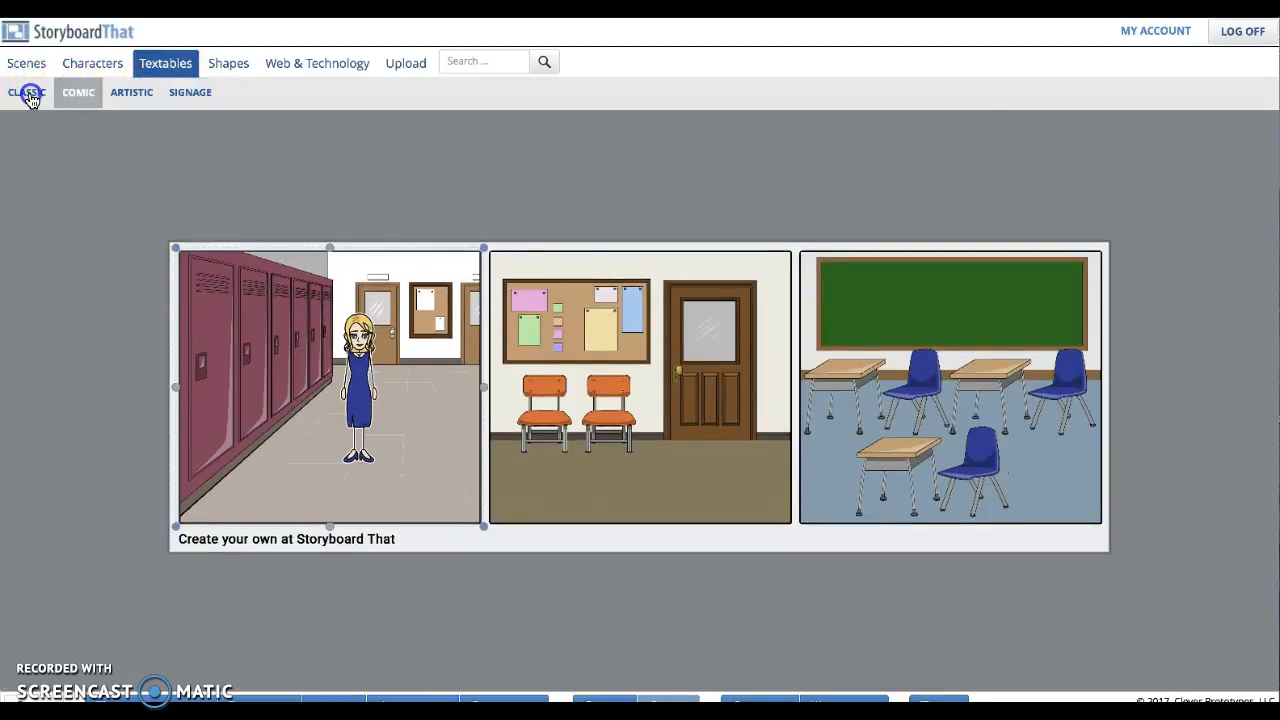
Step: Add the classic cloud-shaped thought bubble beside the woman's head in the first cell, with the text "Welcome to school!"
click(30, 96)
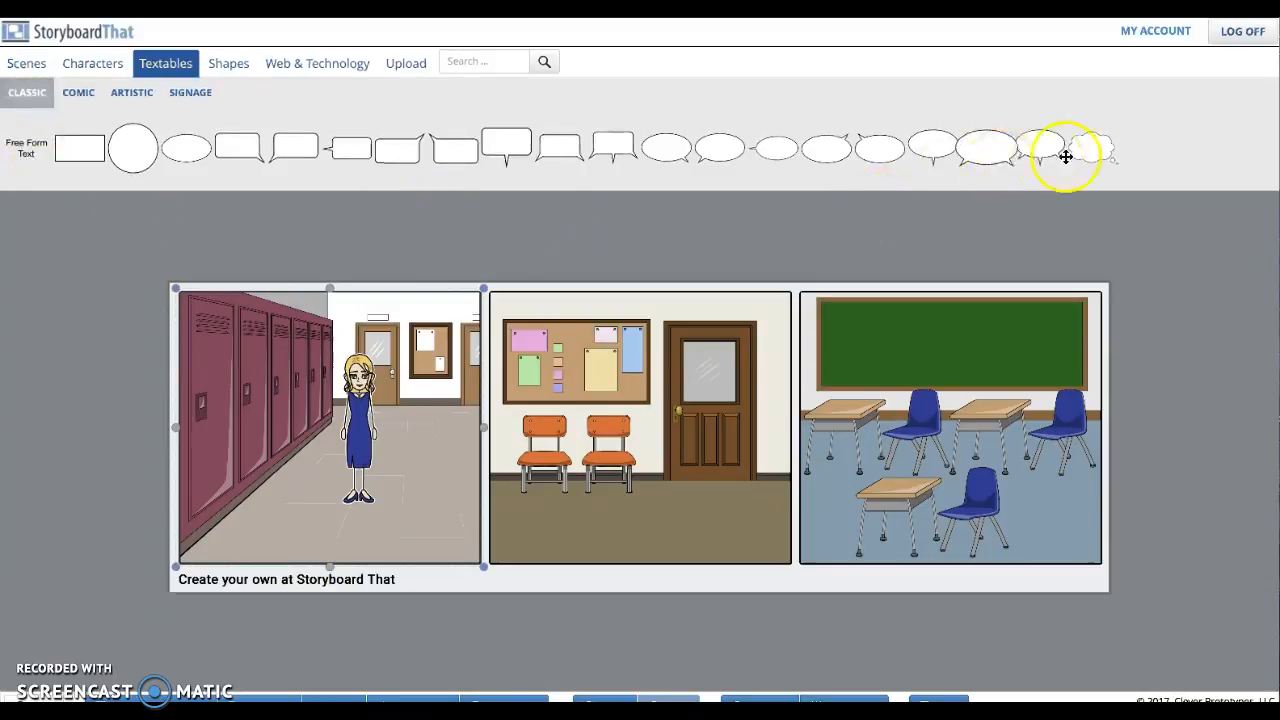
drag(1107, 150, 306, 352)
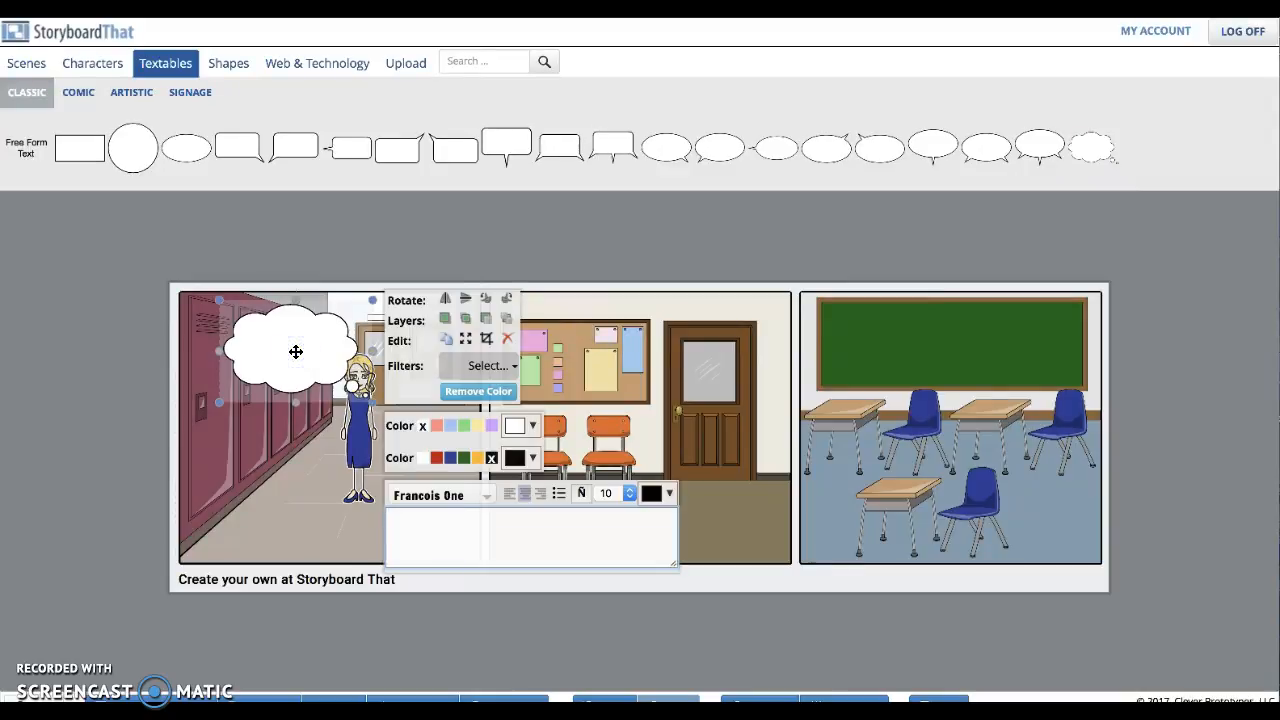
click(425, 542)
text(school!)
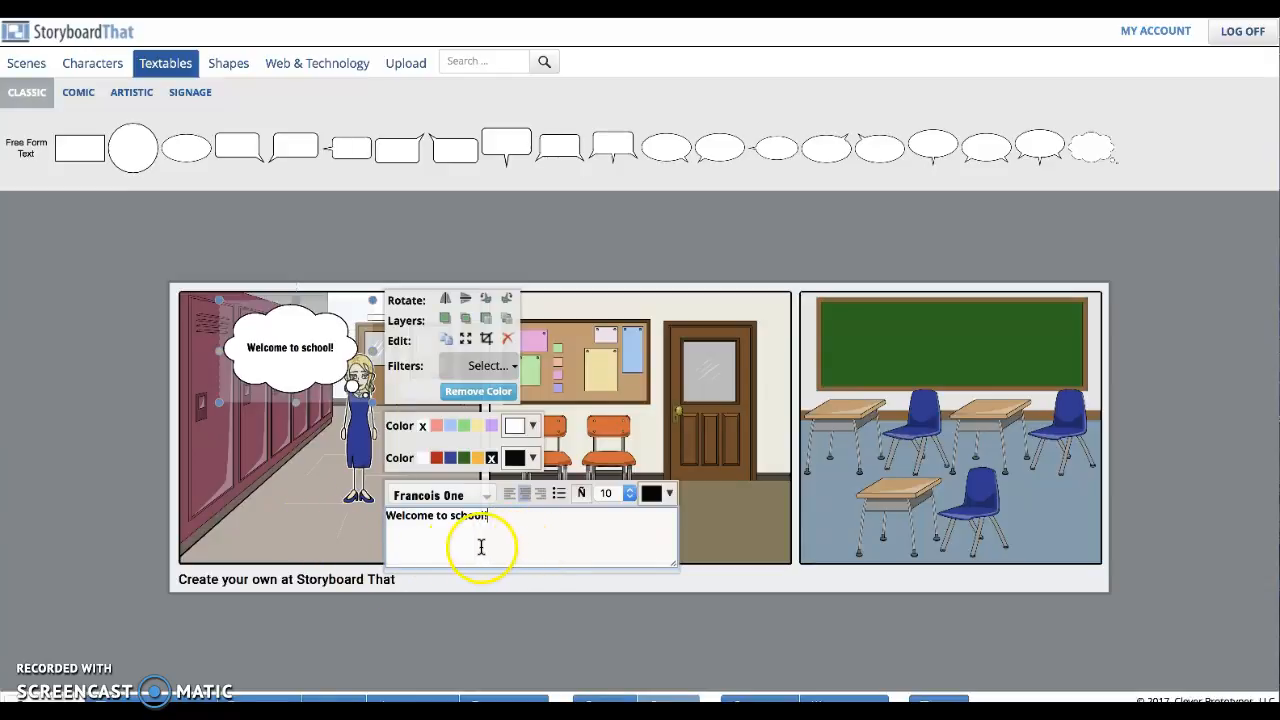
click(266, 480)
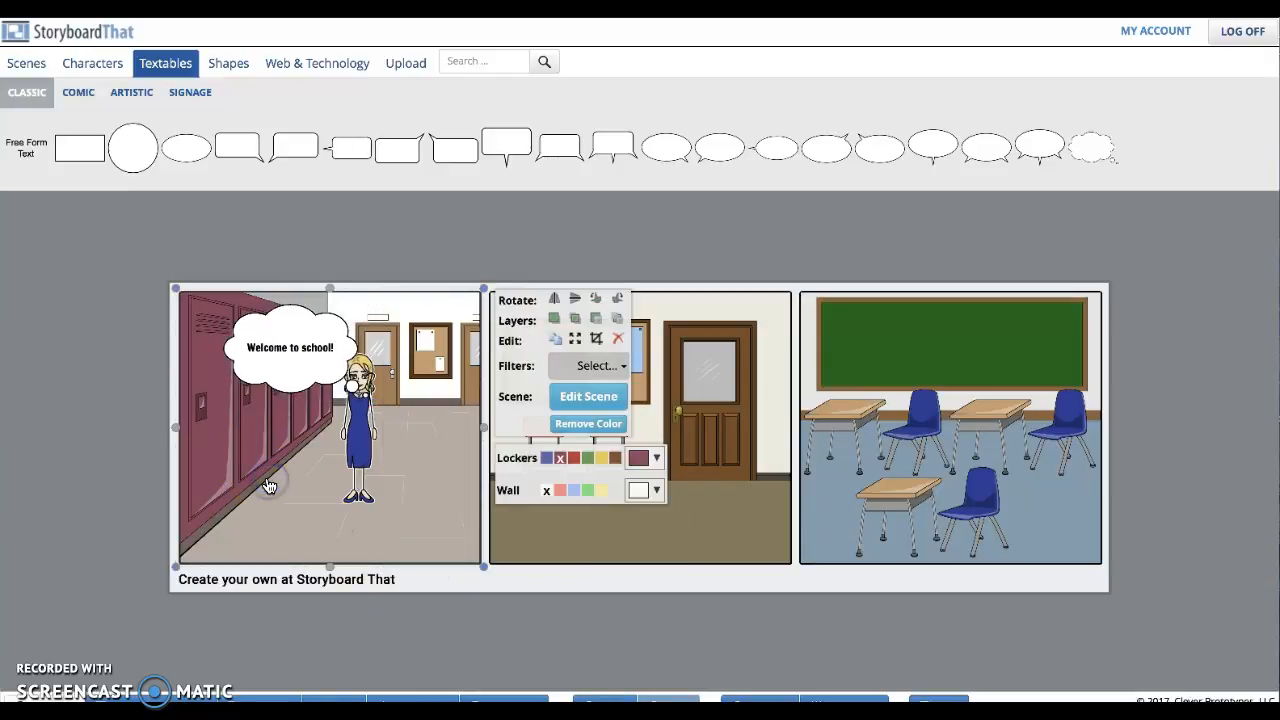
Step: Shrink the thought bubble in the first cell so it sits clear of the woman's face, and check the available text fonts
click(286, 347)
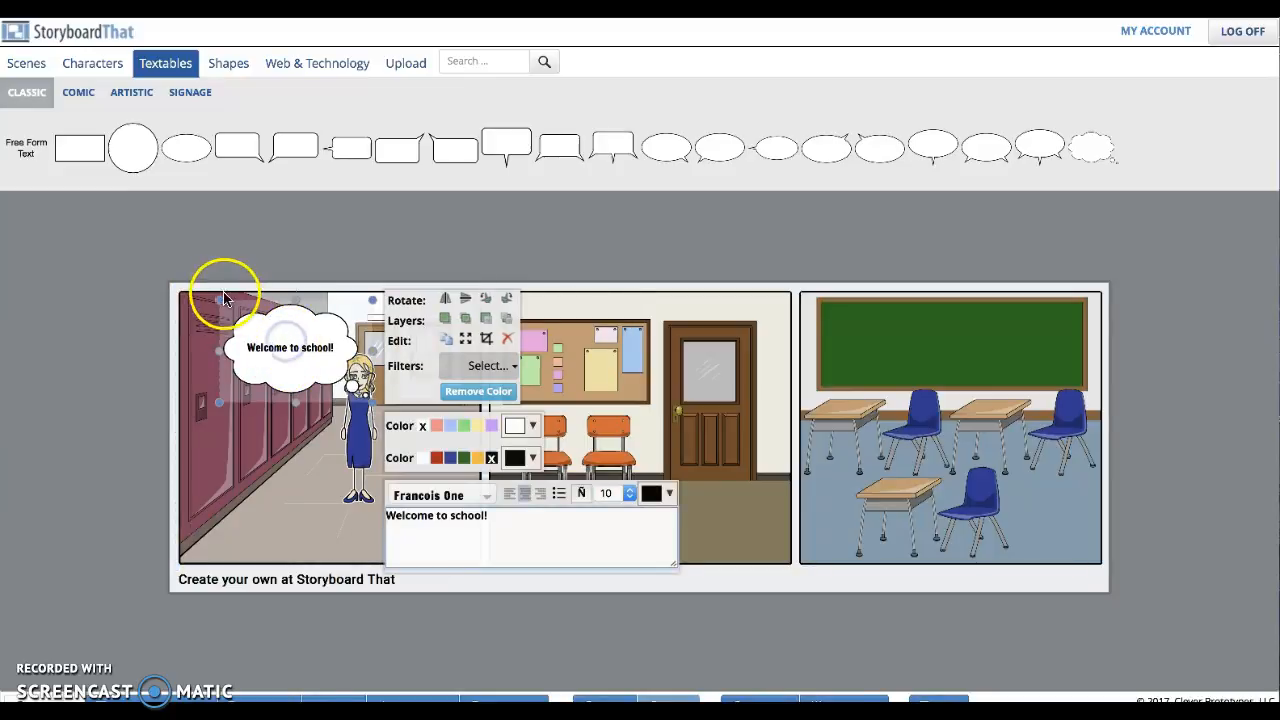
drag(220, 302, 268, 343)
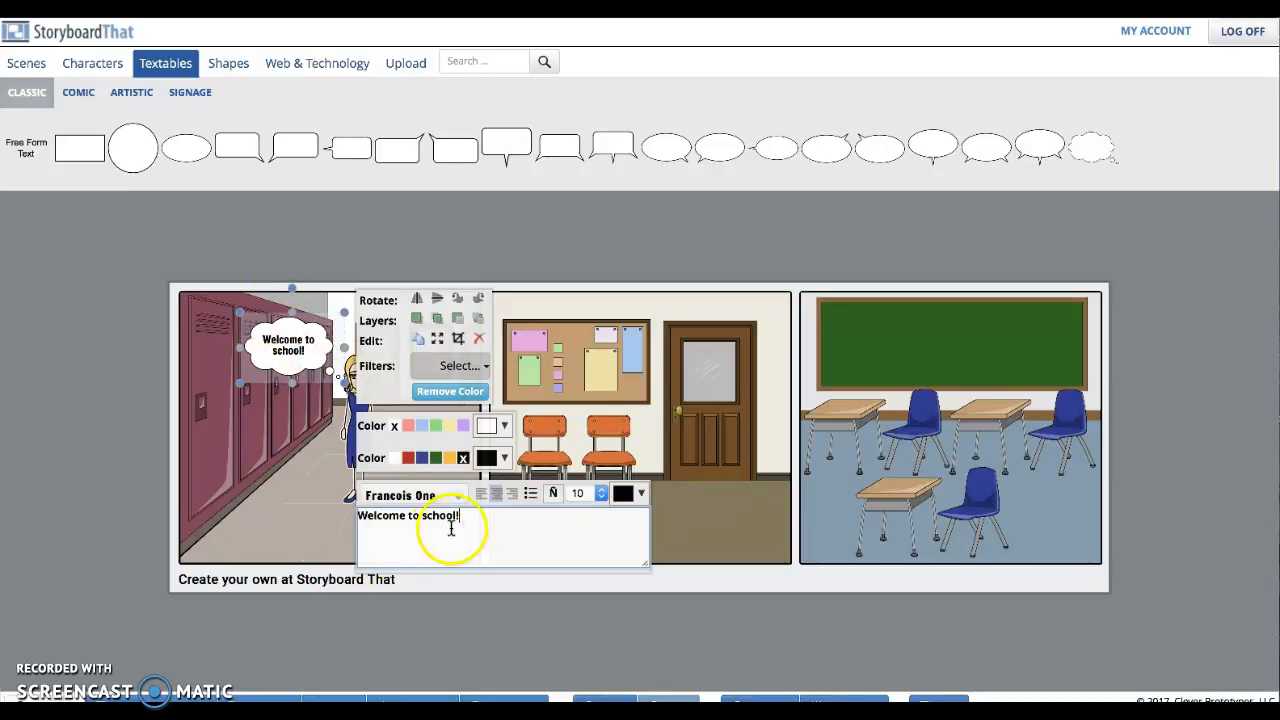
click(460, 498)
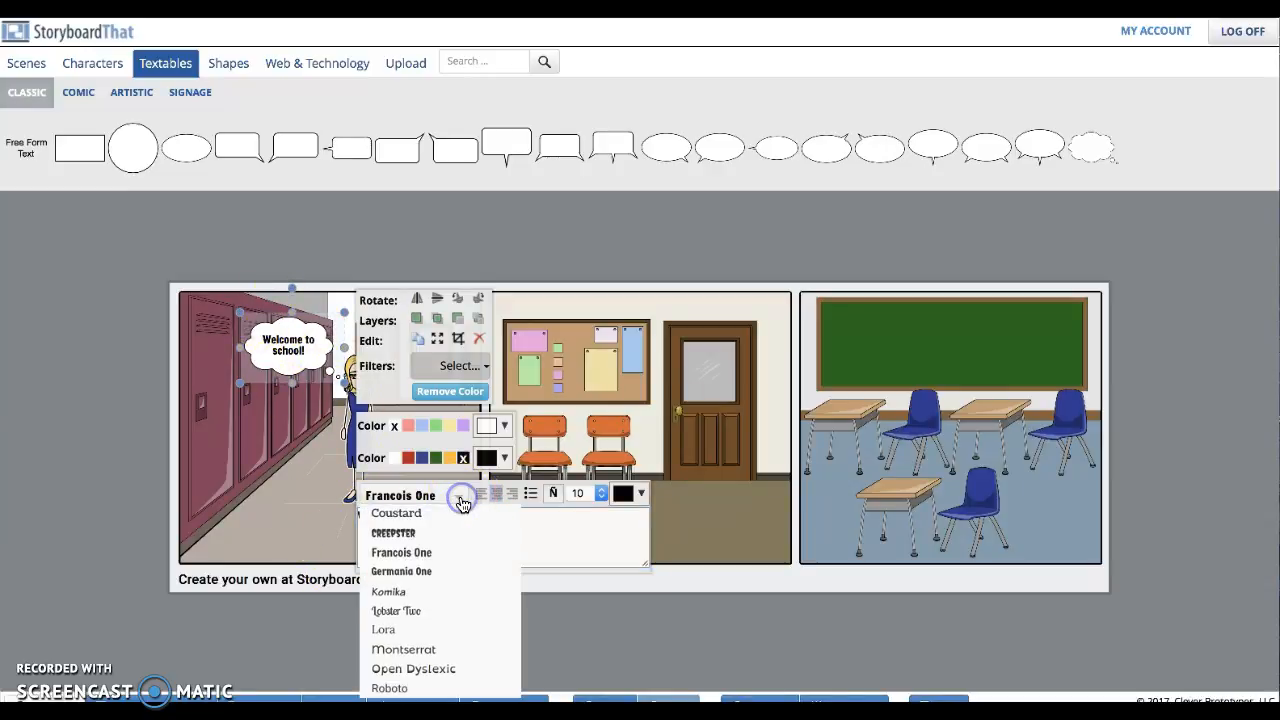
click(571, 535)
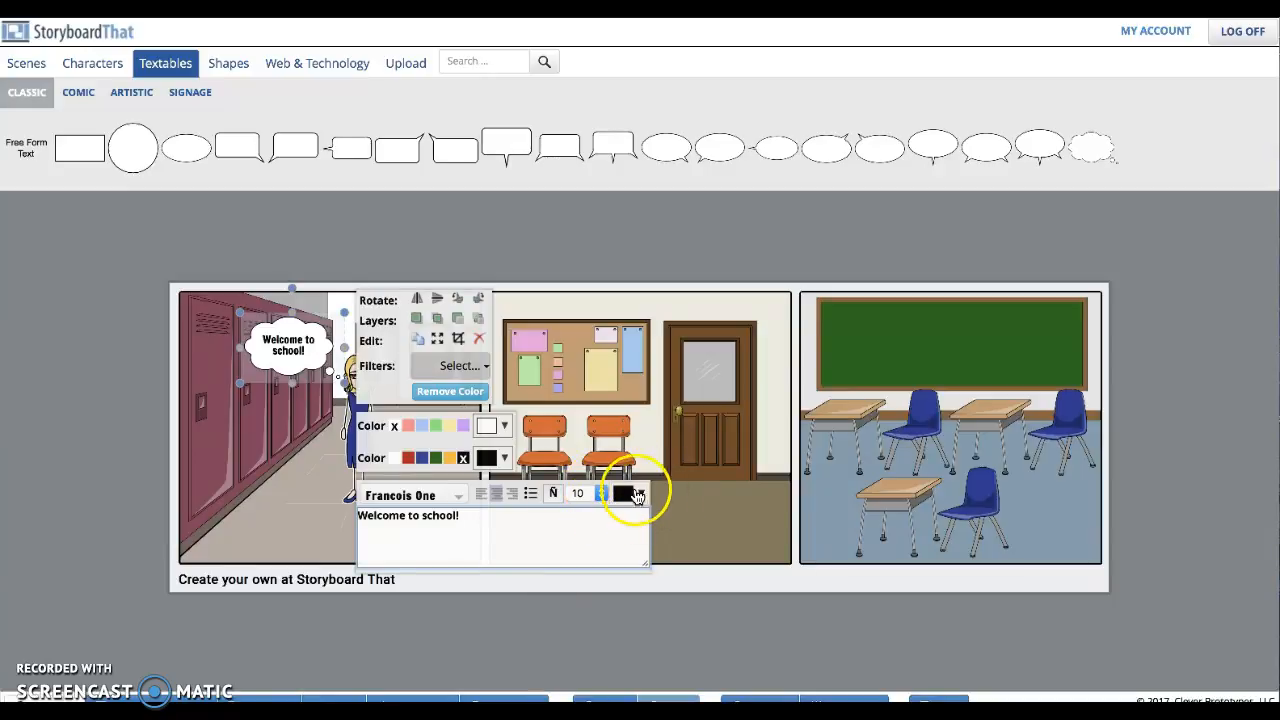
click(311, 484)
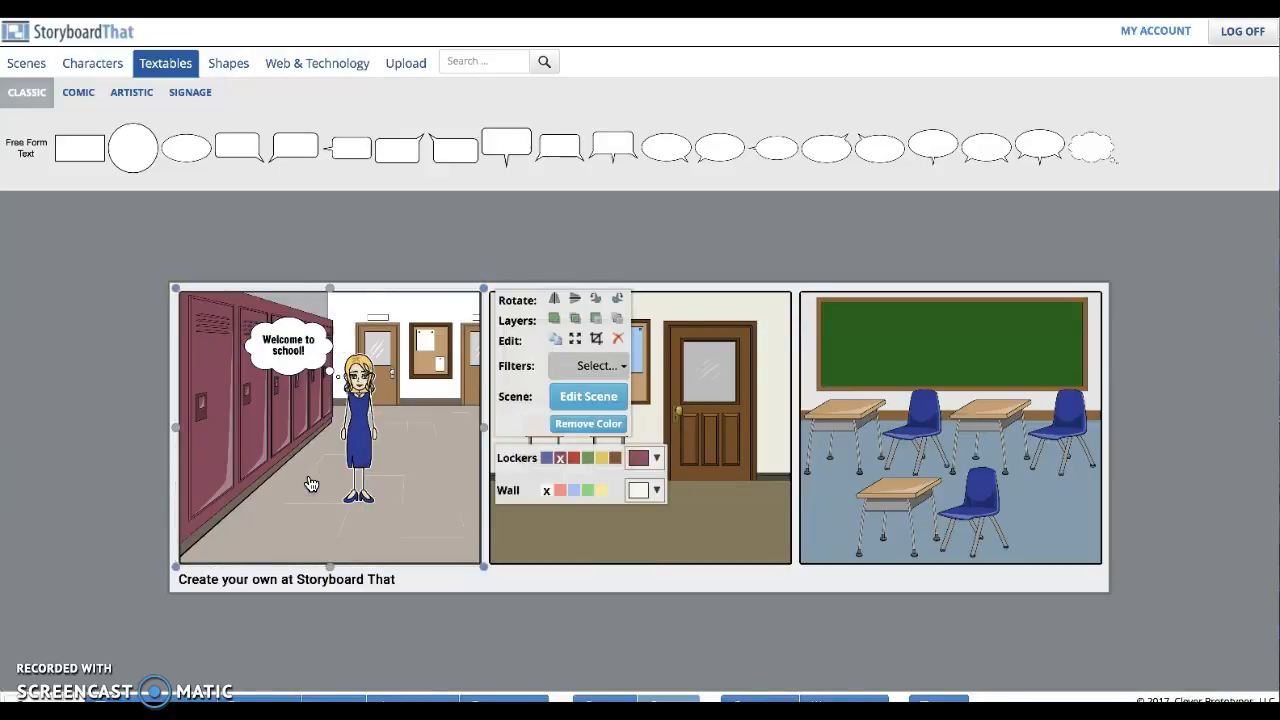
Step: Extend the storyboard to a 4 x 1 cell layout
click(705, 401)
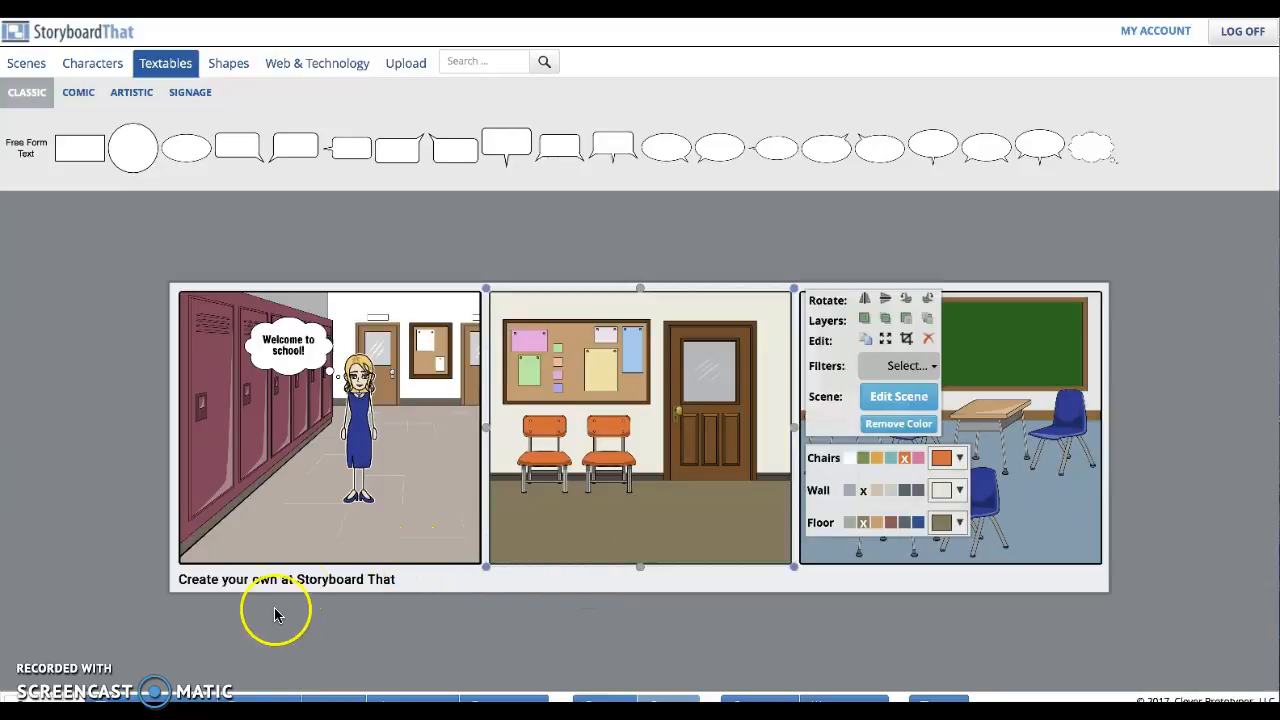
click(262, 697)
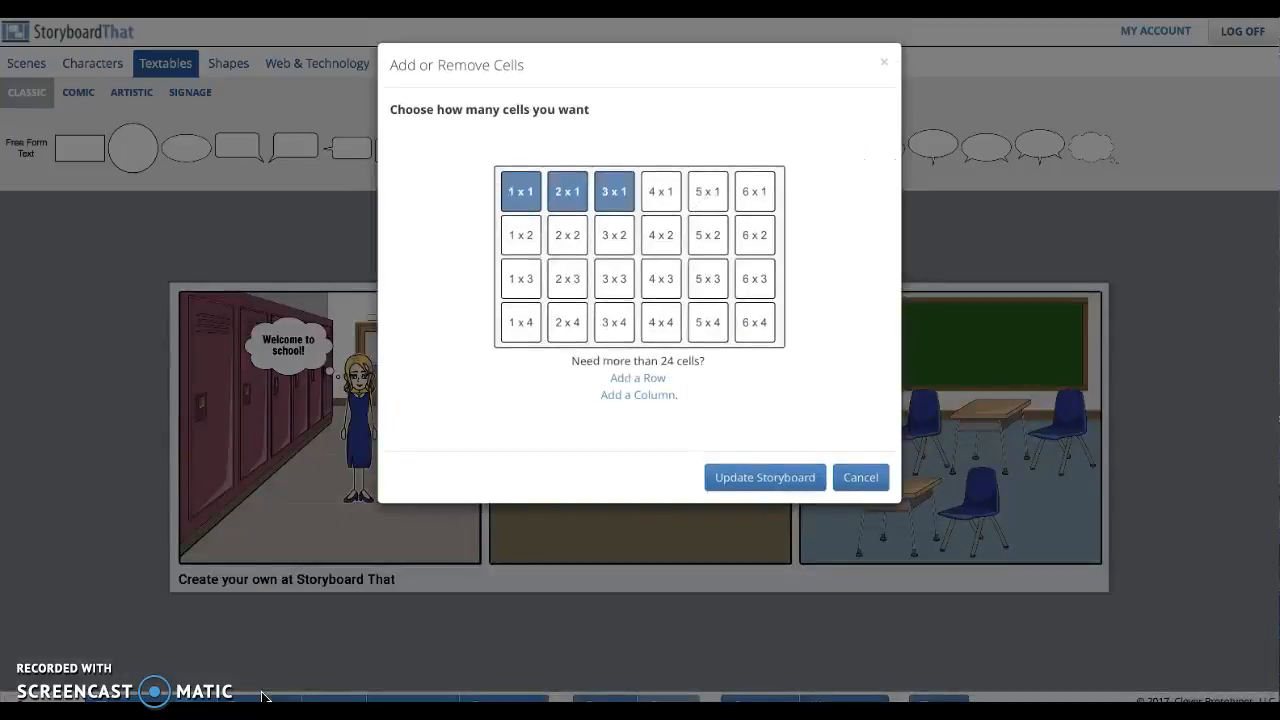
click(668, 191)
click(797, 481)
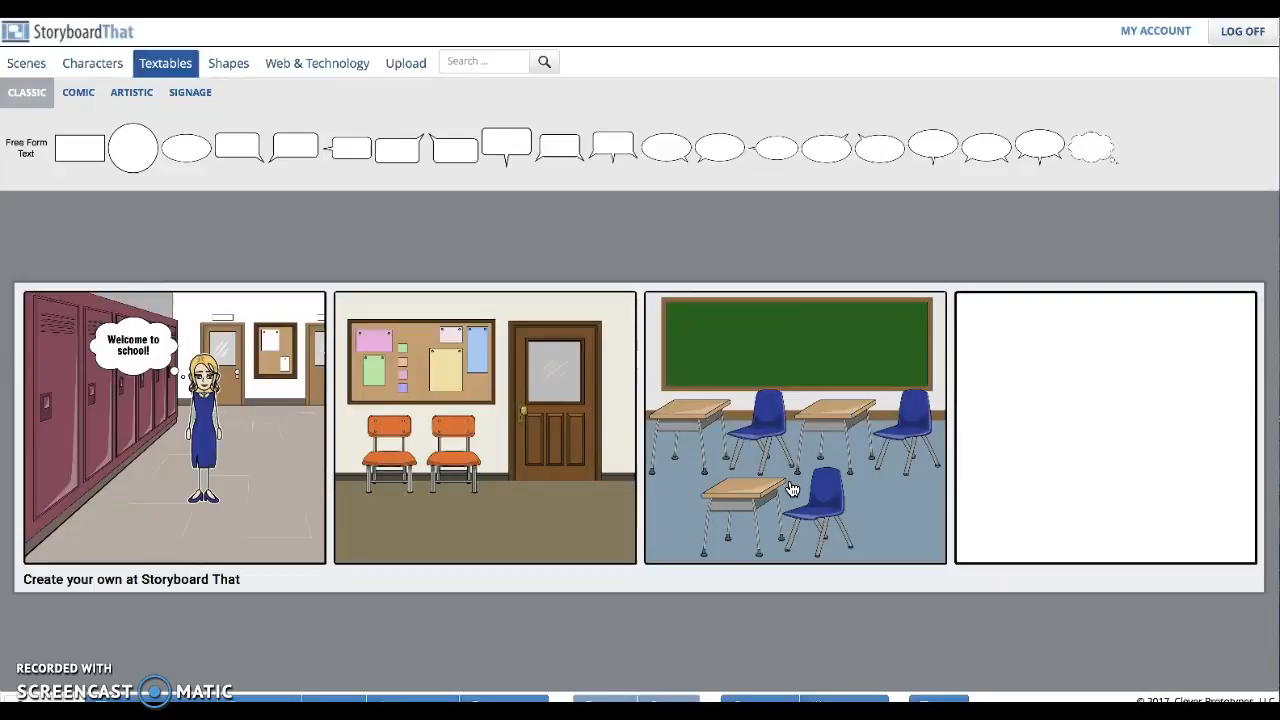
Step: Place the School music room scene with the green chalkboard and black grand piano in the empty fourth cell
click(1051, 410)
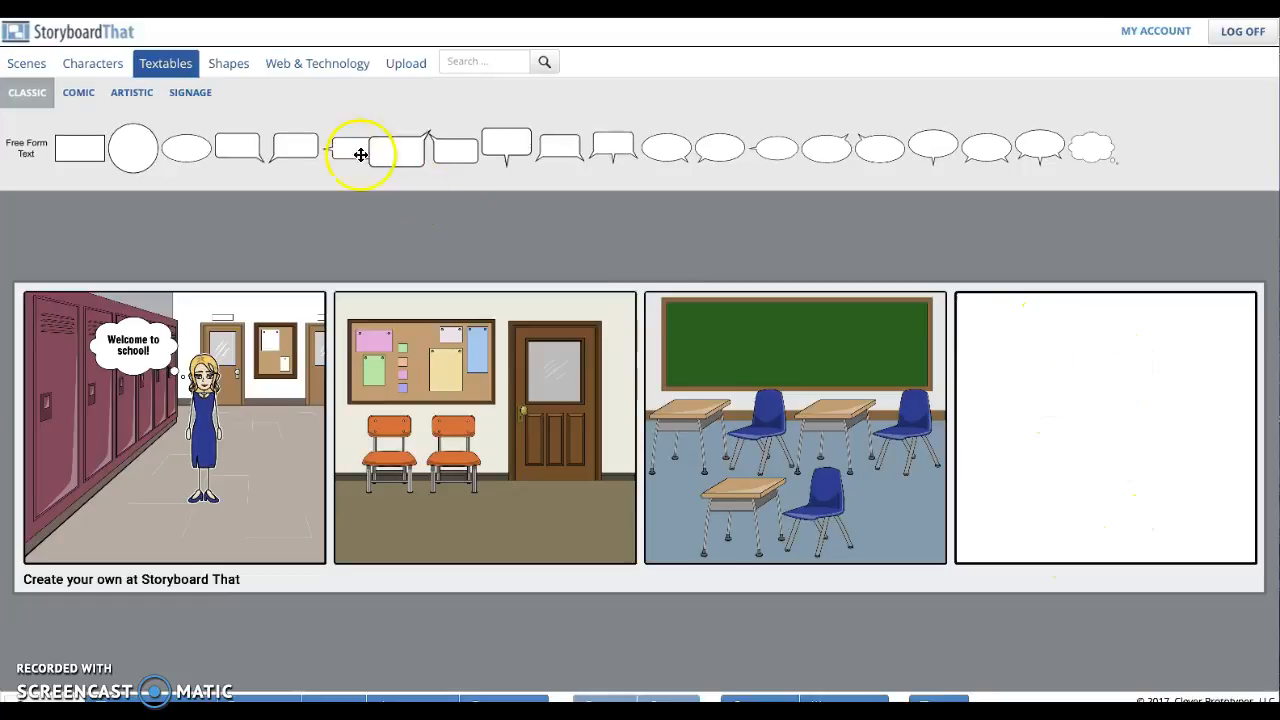
click(30, 65)
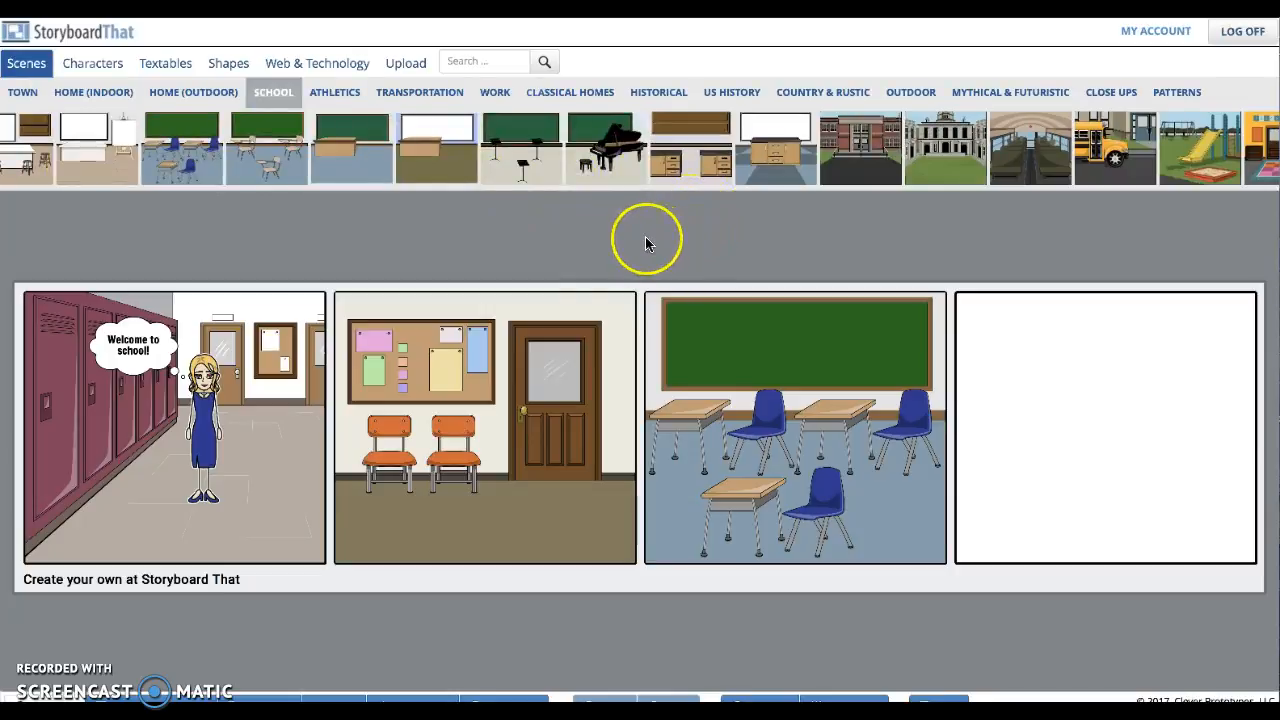
drag(606, 151, 1040, 418)
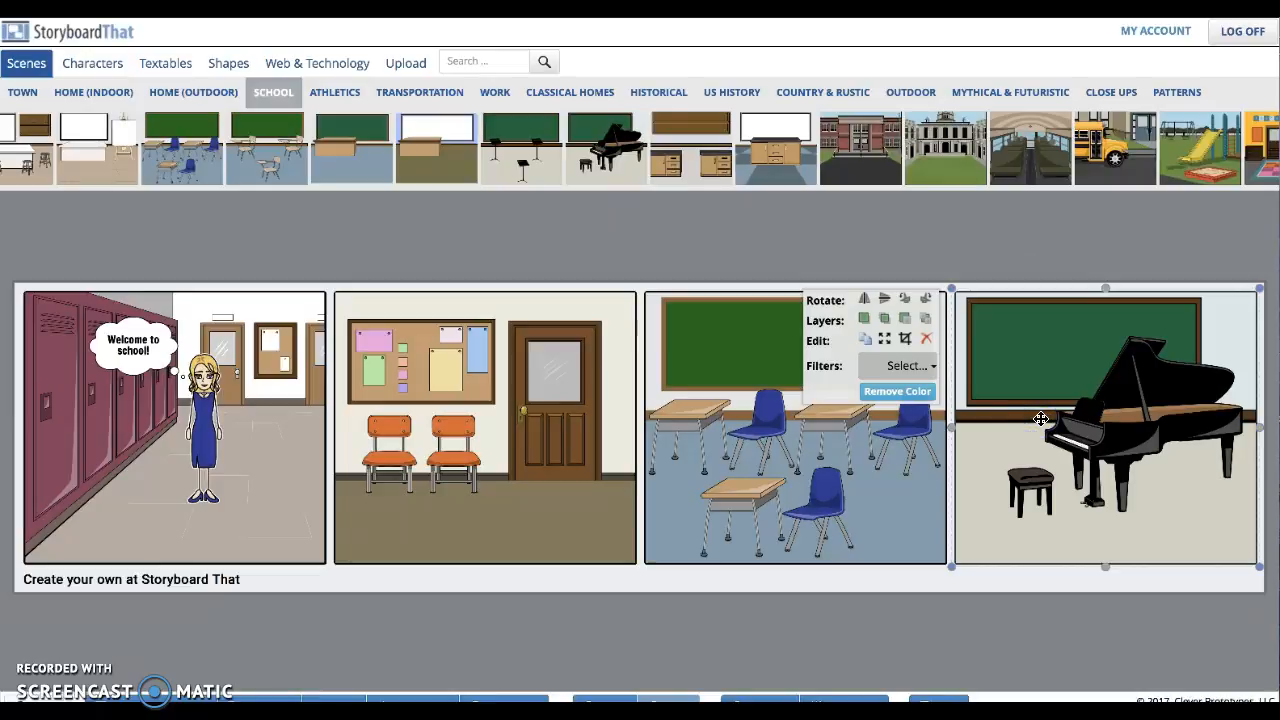
click(1043, 257)
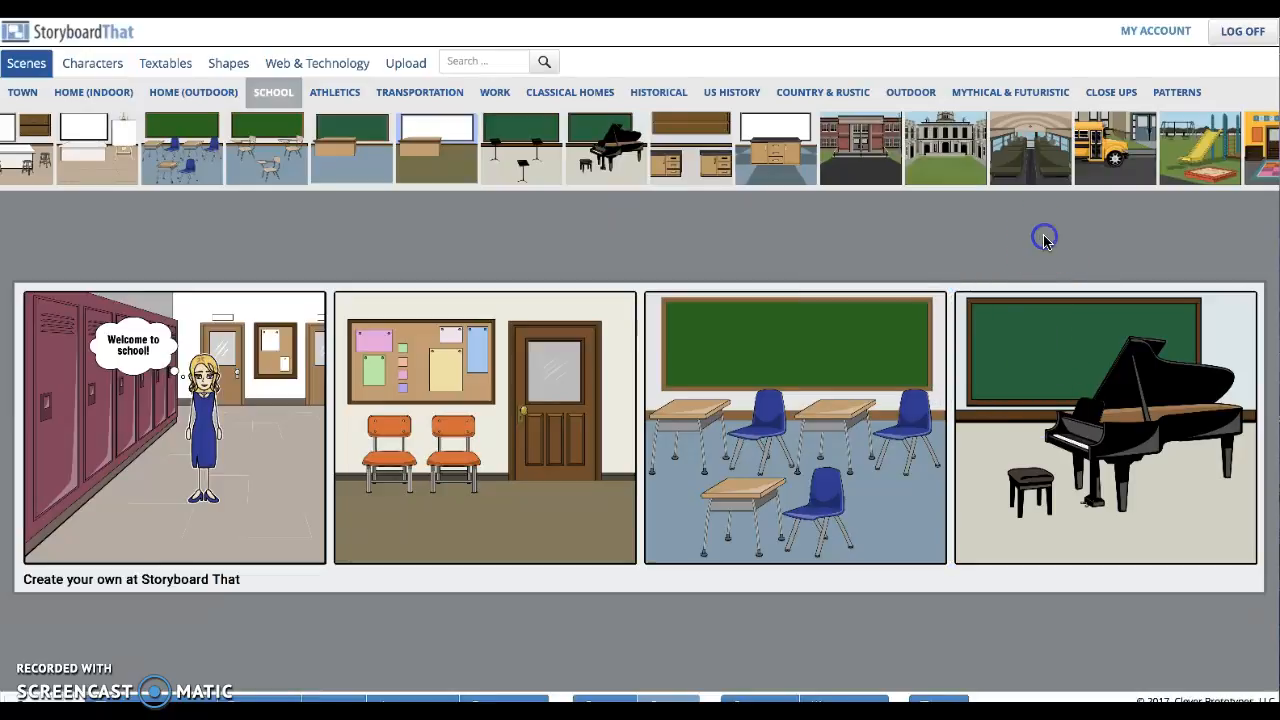
Step: Save the storyboard with the title "A Day at School", leaving the description empty and no assignment selected
click(220, 400)
click(946, 700)
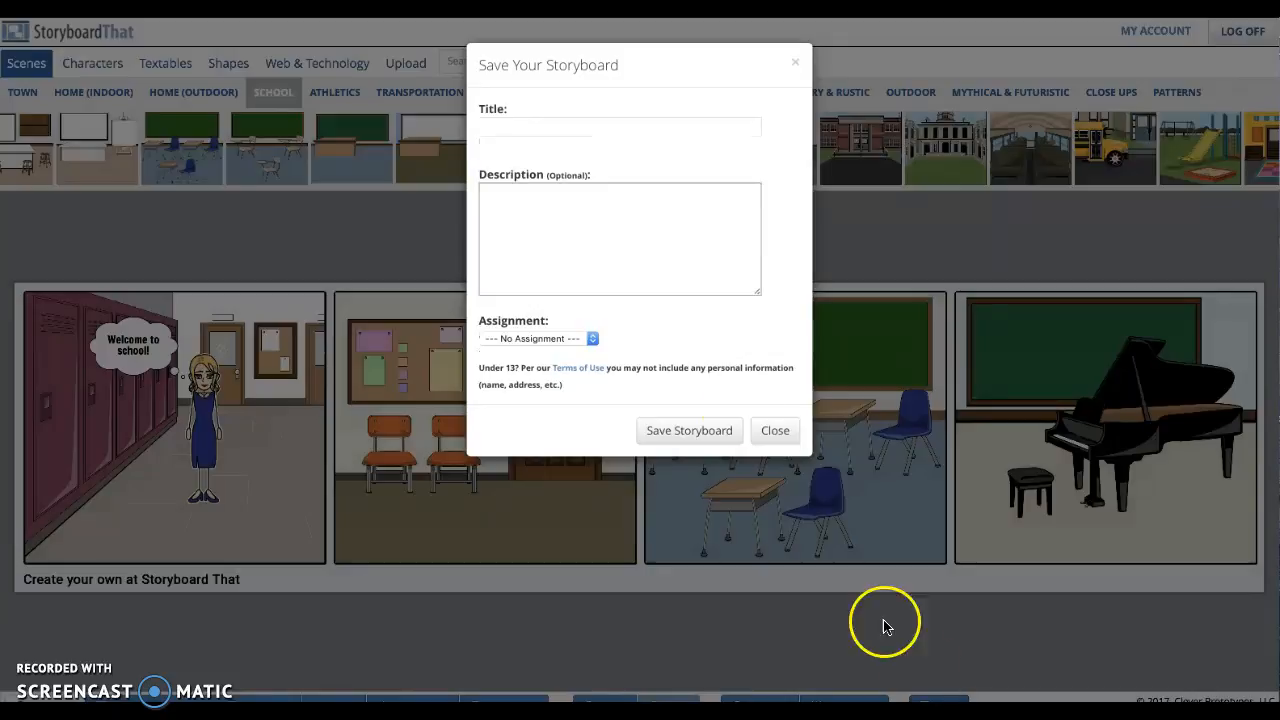
click(655, 125)
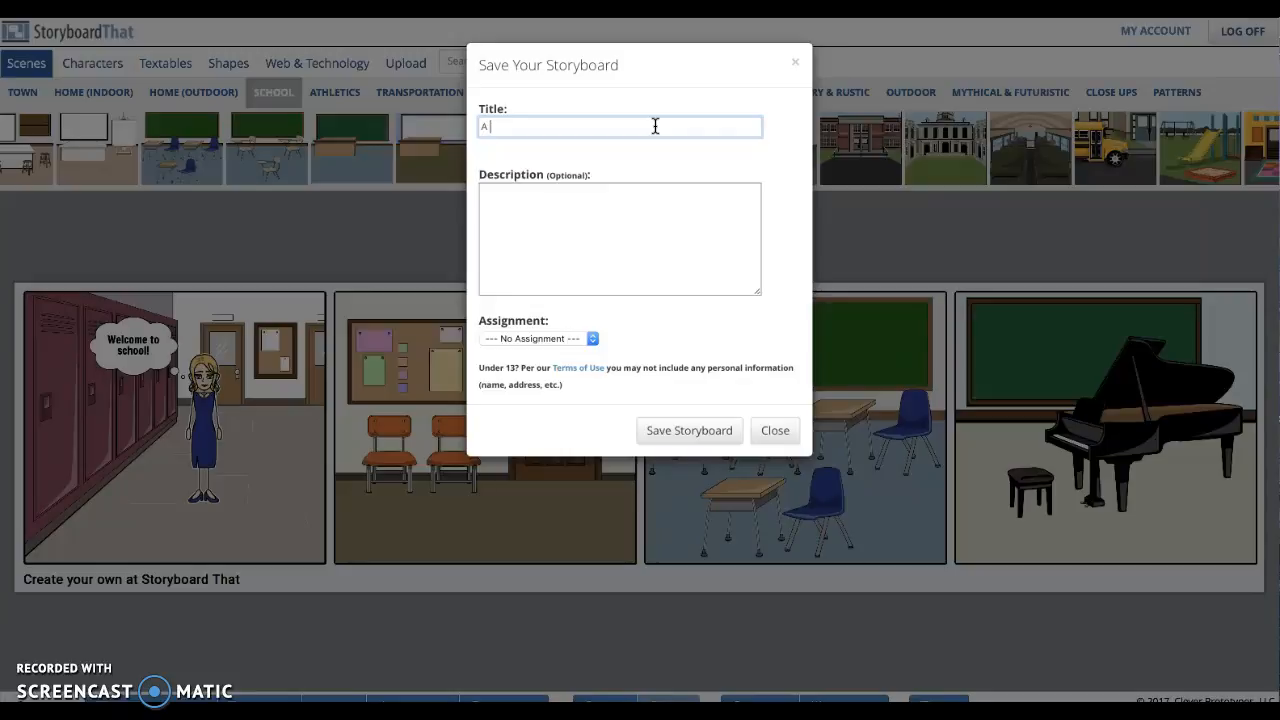
text(A Day at School)
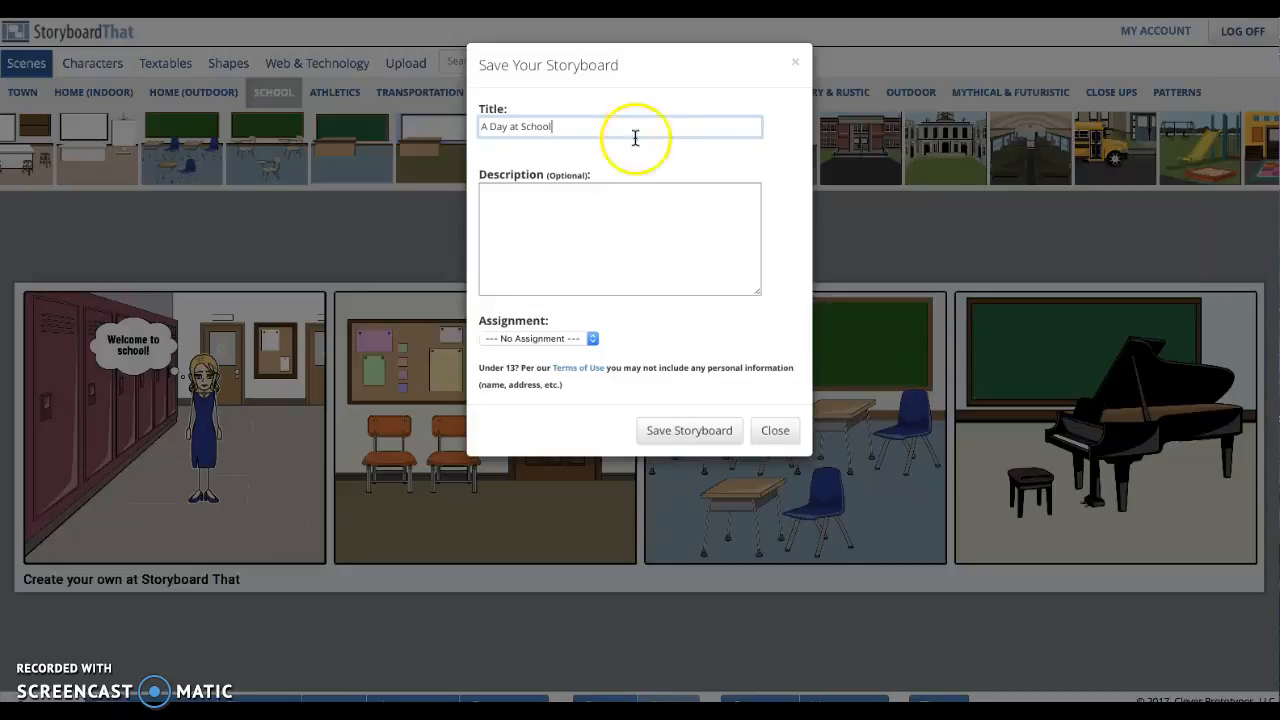
click(608, 192)
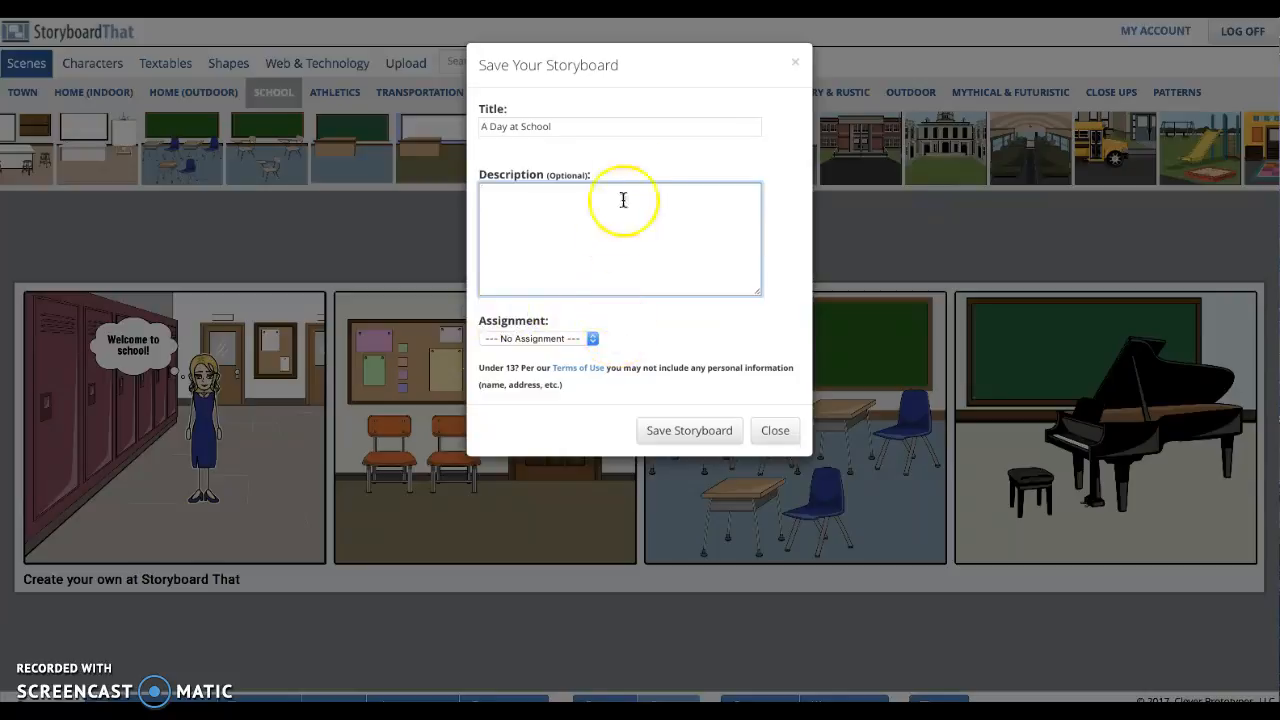
click(689, 431)
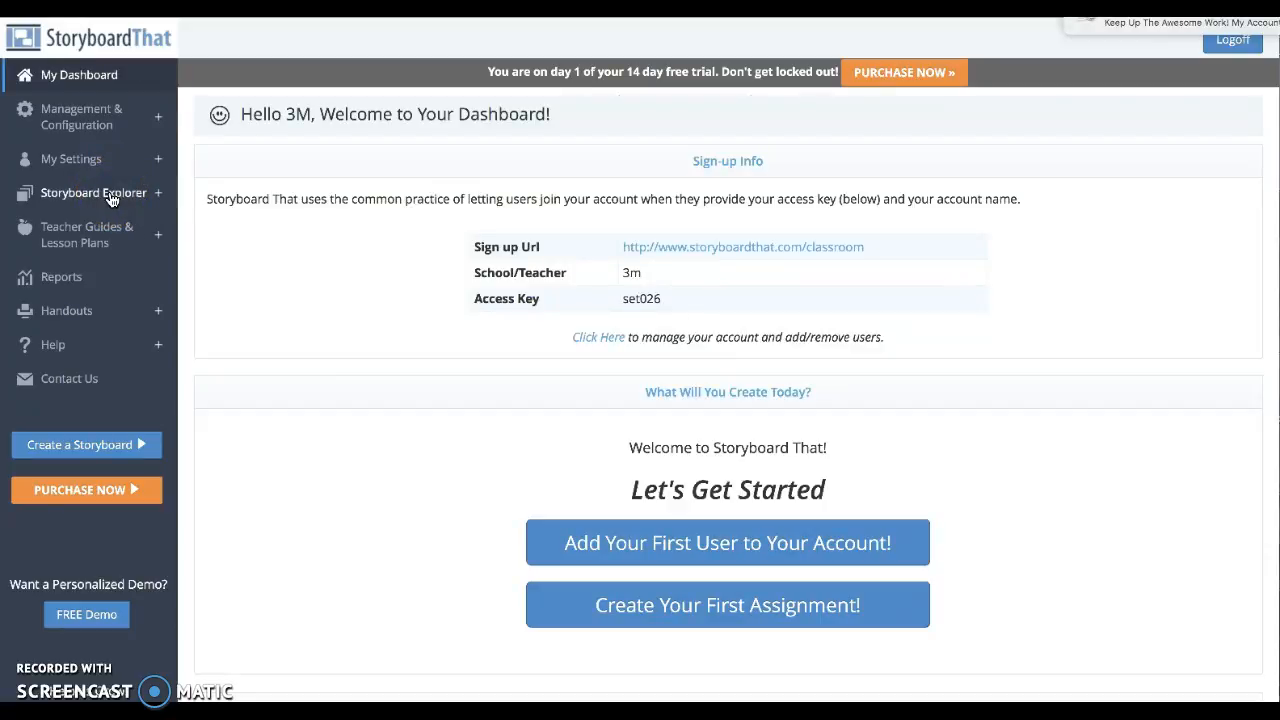
Step: Open the My Storyboards list from the dashboard to view the saved storyboards
click(105, 83)
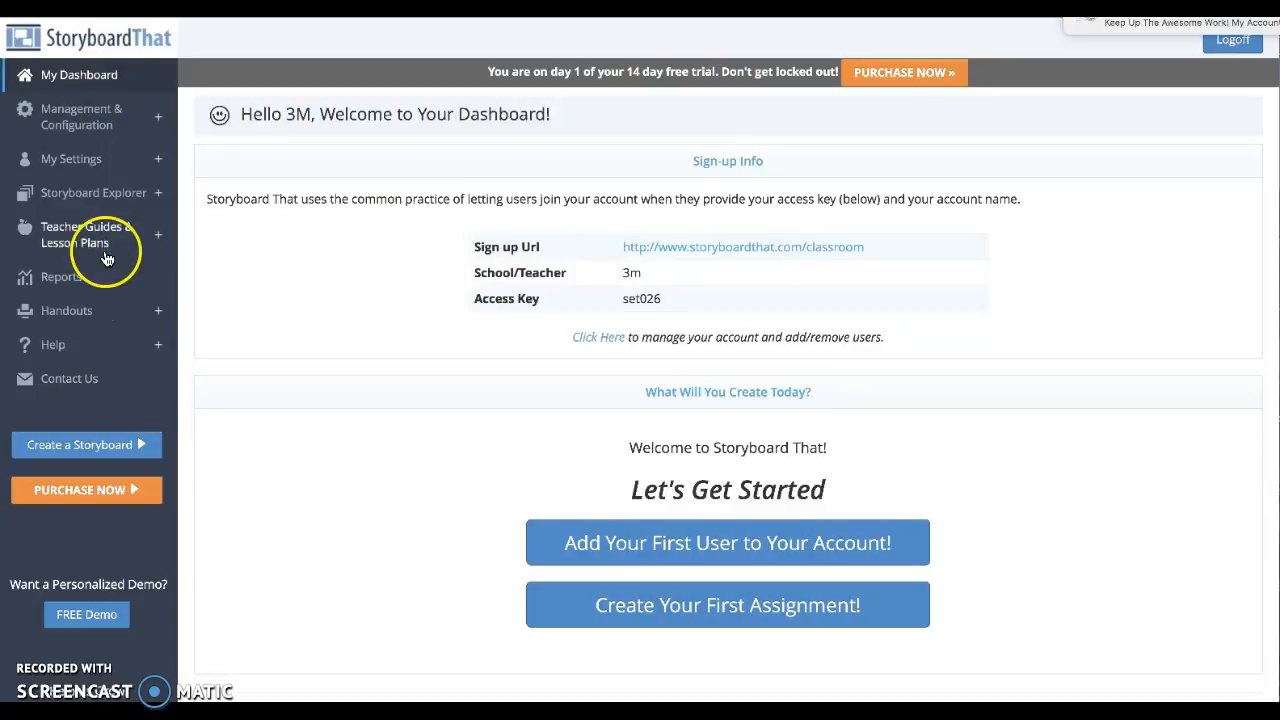
click(86, 192)
click(84, 228)
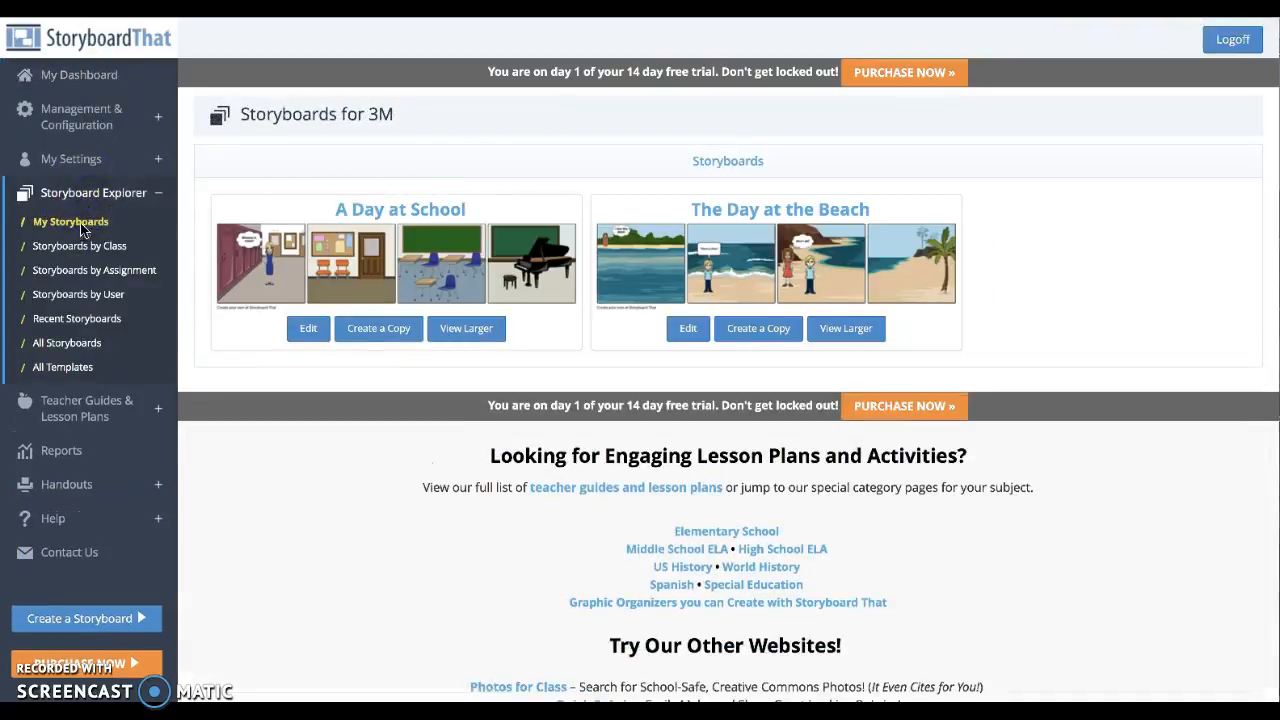